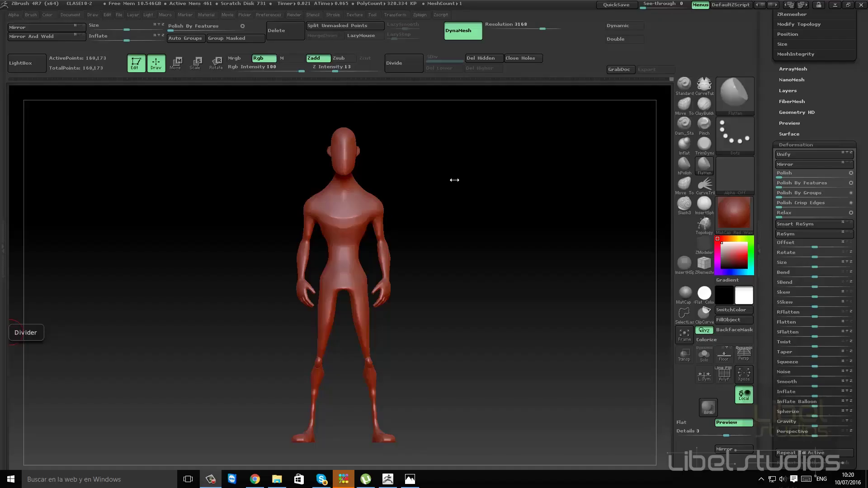
Step: Check the figure's polygon wireframe and orbit to side and three-quarter back views
{"action": "mouse_move", "coordinate": [461, 179]}
{"action": "left_mouse_down"}
{"action": "mouse_move", "coordinate": [516, 174]}
{"action": "mouse_move", "coordinate": [466, 182]}
{"action": "left_mouse_up"}
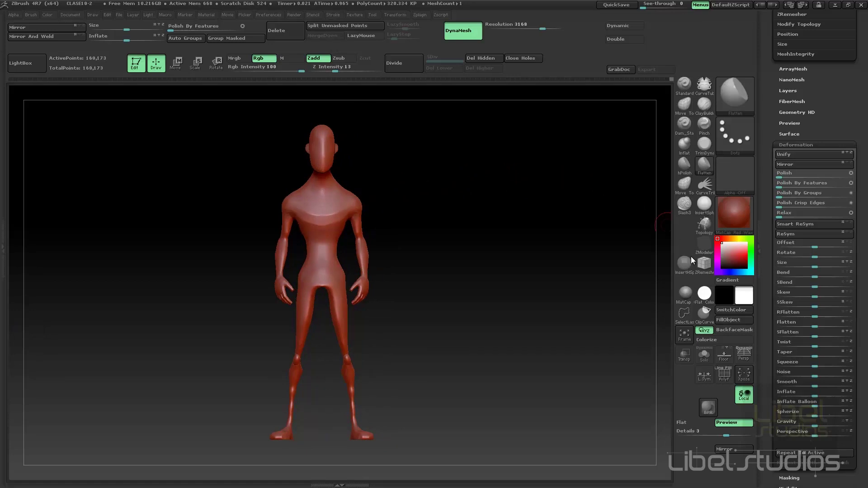
{"action": "left_click", "coordinate": [726, 379]}
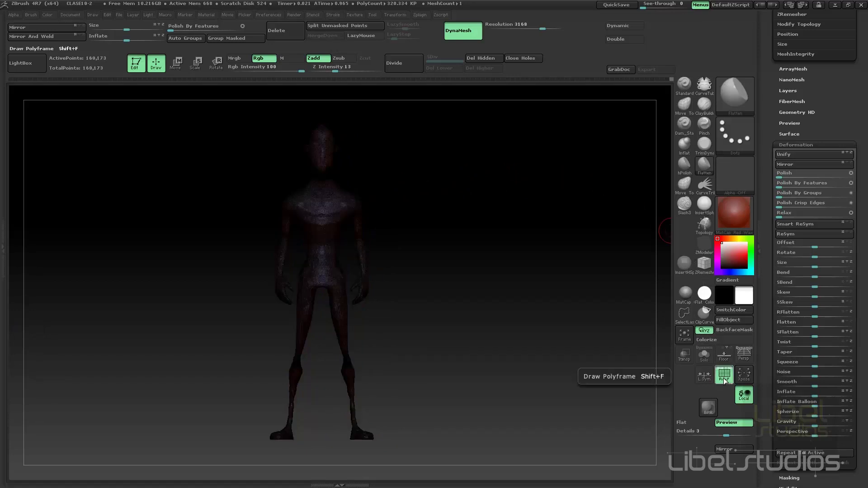
{"action": "left_click", "coordinate": [727, 378]}
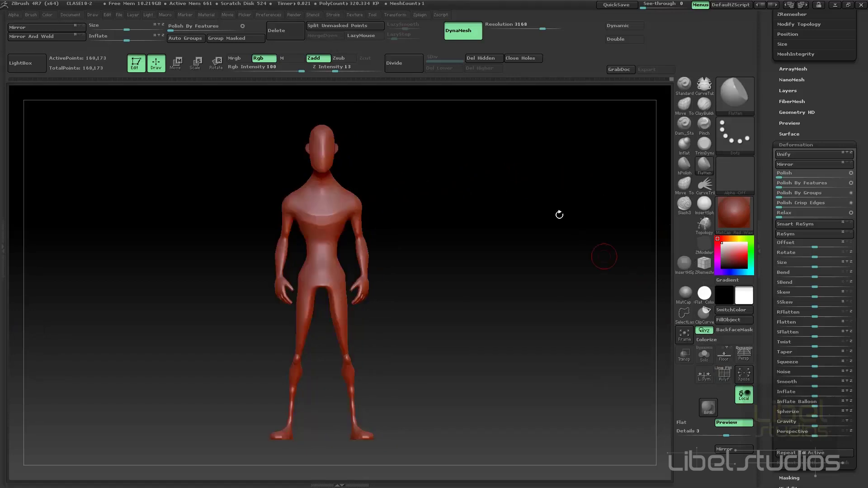
{"action": "left_click_drag", "start_coordinate": [494, 203], "coordinate": [444, 212]}
{"action": "mouse_move", "coordinate": [538, 240]}
{"action": "left_mouse_down"}
{"action": "mouse_move", "coordinate": [468, 250]}
{"action": "mouse_move", "coordinate": [500, 240]}
{"action": "mouse_move", "coordinate": [480, 226]}
{"action": "left_mouse_up"}
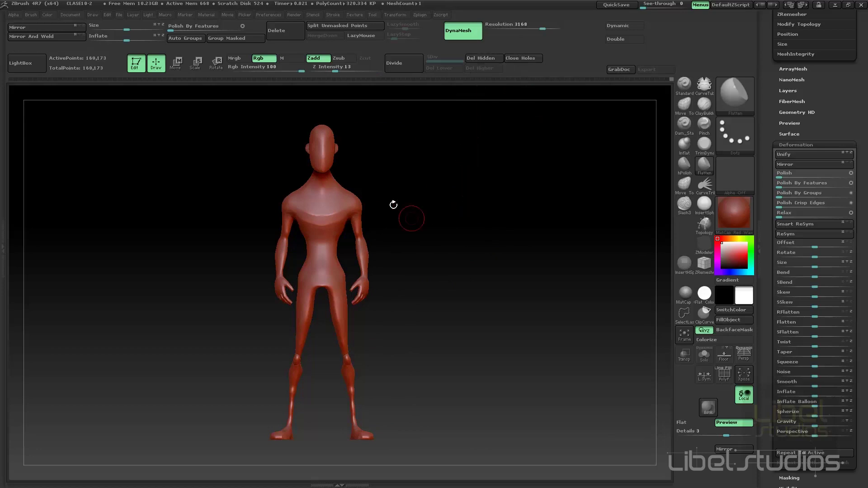
Step: Lasso-mask the figure and raise its resolution to about 785,237 points
{"action": "key", "text": "ctrl"}
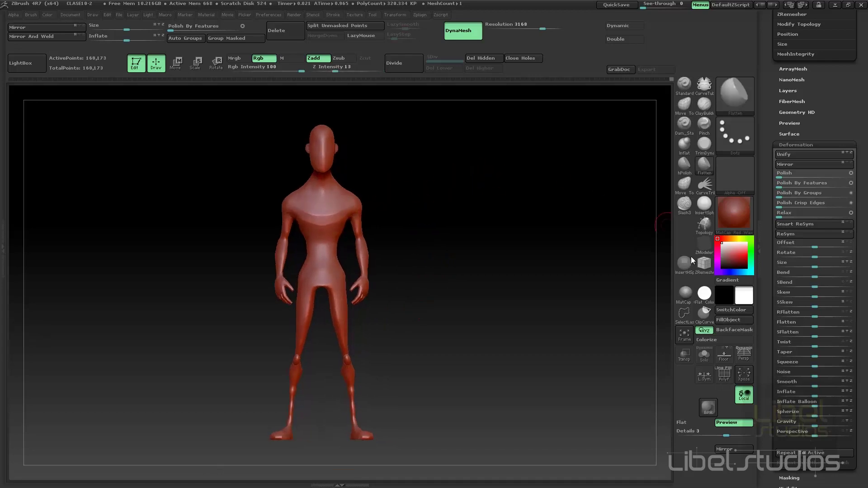
{"action": "left_click", "coordinate": [723, 379]}
{"action": "left_click", "coordinate": [726, 377]}
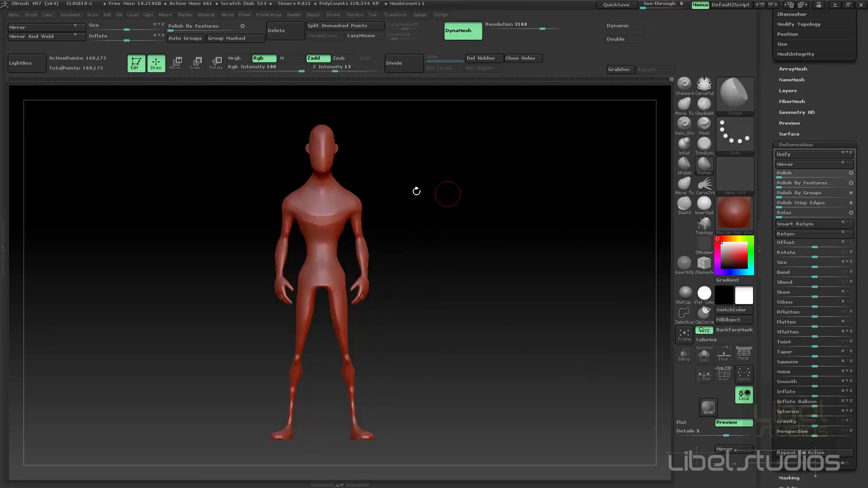
{"action": "mouse_move", "coordinate": [490, 201]}
{"action": "left_mouse_down"}
{"action": "mouse_move", "coordinate": [463, 210]}
{"action": "mouse_move", "coordinate": [508, 248]}
{"action": "mouse_move", "coordinate": [475, 250]}
{"action": "mouse_move", "coordinate": [494, 242]}
{"action": "mouse_move", "coordinate": [471, 231]}
{"action": "left_mouse_up"}
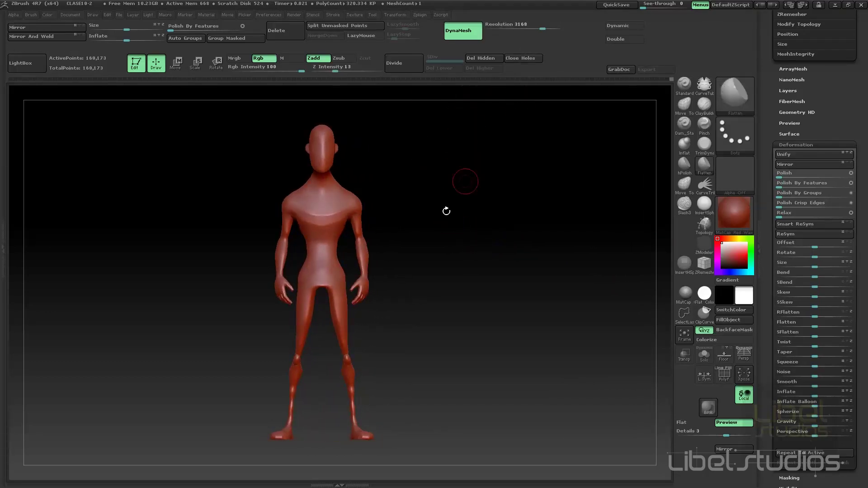
{"action": "key", "text": "ctrl"}
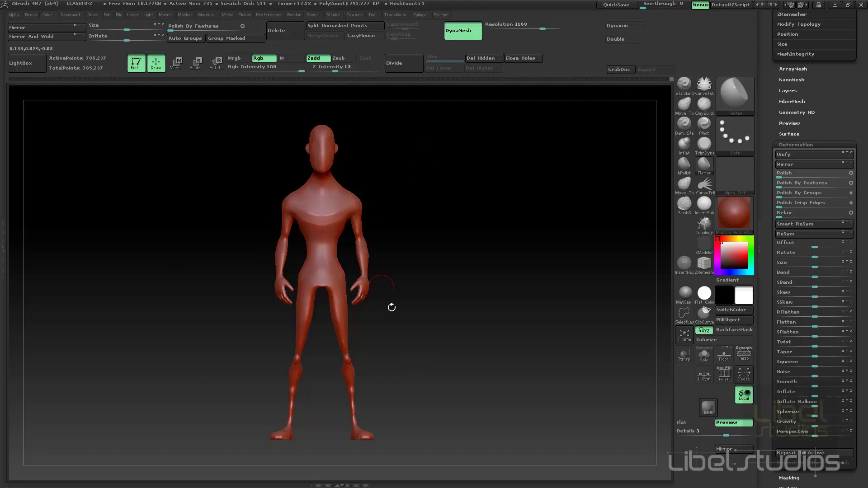
Step: Append a Ring3D subtool, solo it, and delete its lower half
{"action": "left_click_drag", "start_coordinate": [441, 240], "coordinate": [398, 253]}
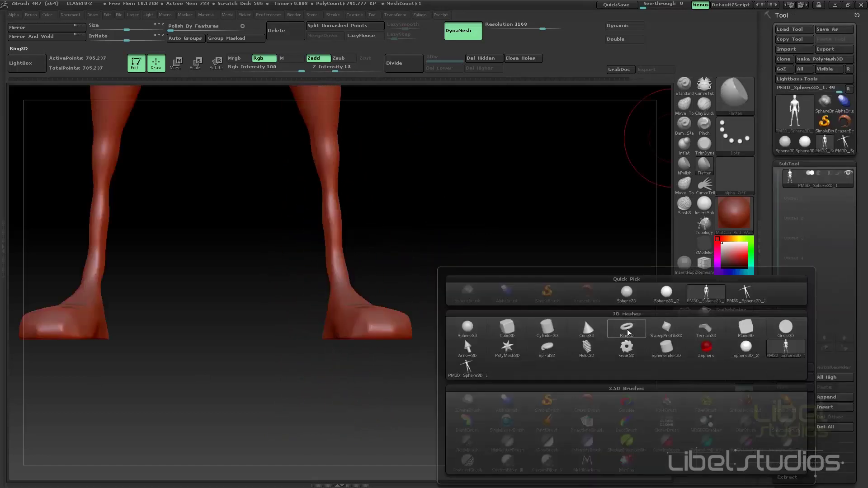
{"action": "left_click", "coordinate": [628, 333]}
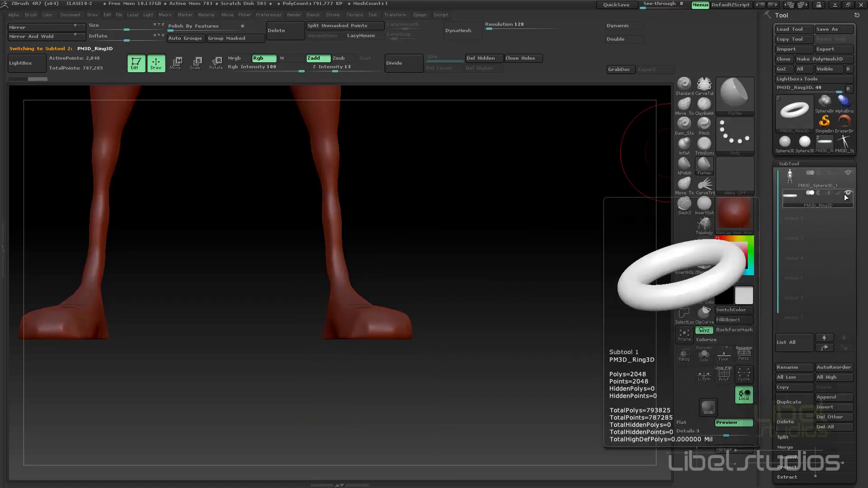
{"action": "left_click", "coordinate": [704, 355]}
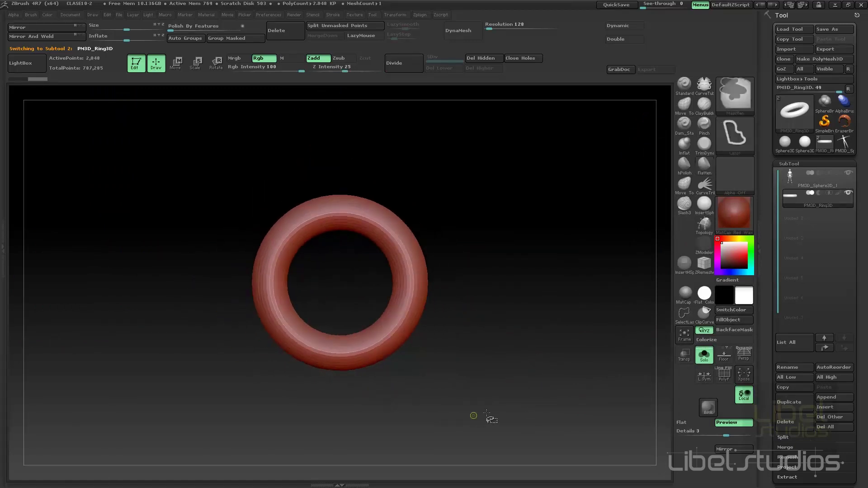
{"action": "left_click_drag", "start_coordinate": [495, 406], "coordinate": [238, 325], "text": "ctrl+shift"}
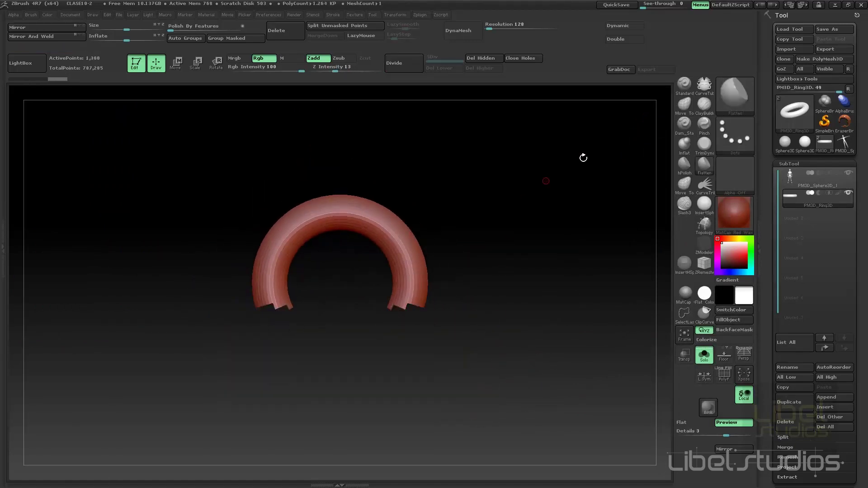
{"action": "left_click", "coordinate": [493, 58]}
{"action": "mouse_move", "coordinate": [513, 233]}
{"action": "left_mouse_down"}
{"action": "mouse_move", "coordinate": [514, 272]}
{"action": "mouse_move", "coordinate": [473, 260]}
{"action": "mouse_move", "coordinate": [498, 313]}
{"action": "left_mouse_up"}
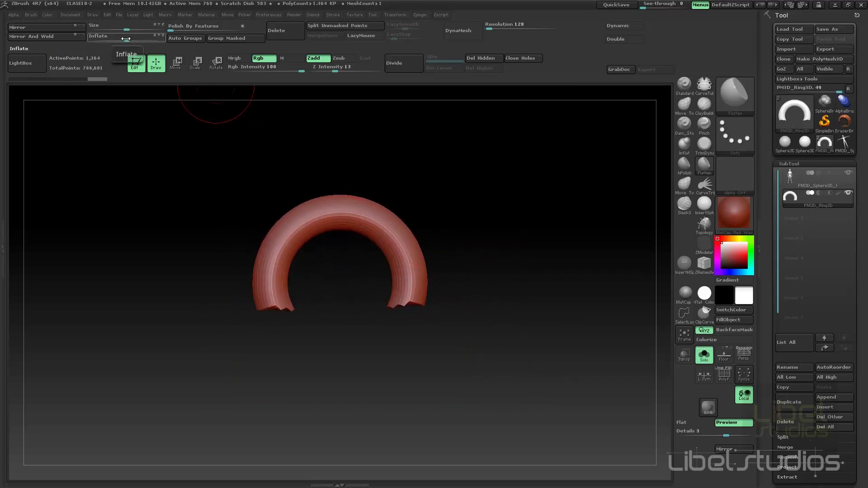
Step: Make a new InsertMesh brush from the half ring, discarding a trial inflate
{"action": "left_click_drag", "start_coordinate": [125, 39], "coordinate": [164, 42]}
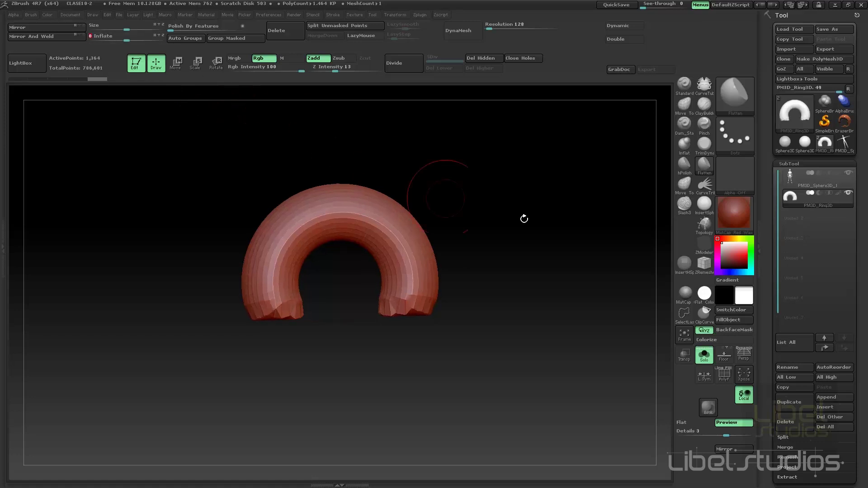
{"action": "key", "text": "ctrl+z"}
{"action": "key", "text": "b"}
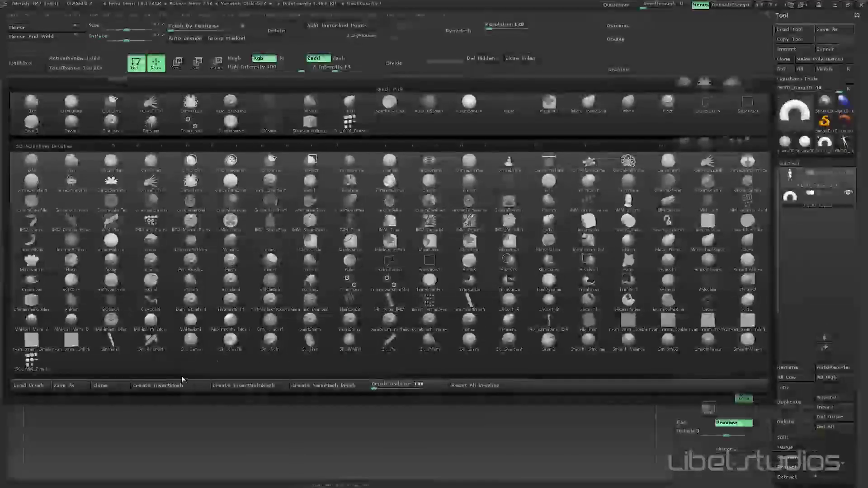
{"action": "left_click", "coordinate": [171, 385]}
{"action": "left_click", "coordinate": [382, 161]}
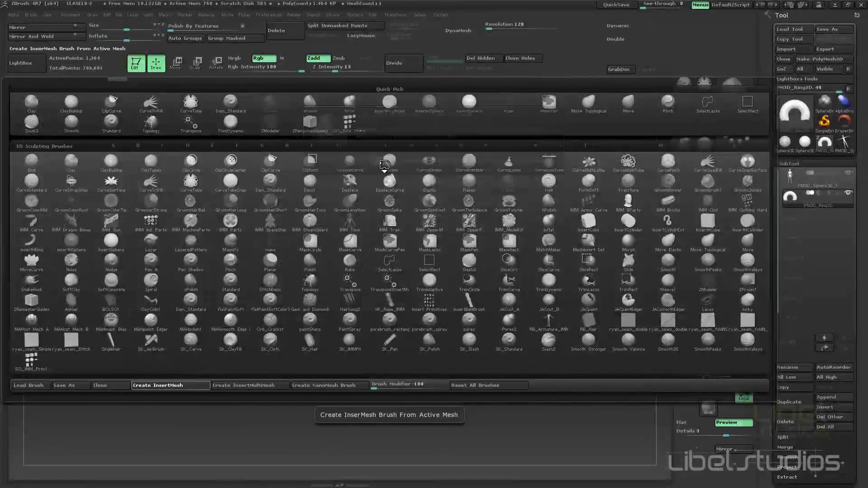
Step: Delete the Ring3D subtool from the SubTool list
{"action": "left_click", "coordinate": [790, 183]}
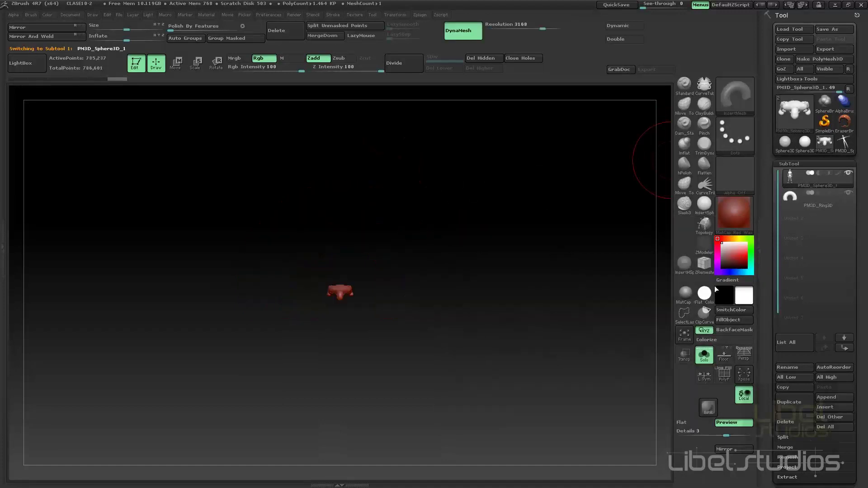
{"action": "left_click", "coordinate": [789, 202]}
{"action": "left_click", "coordinate": [796, 421]}
{"action": "left_click", "coordinate": [628, 422]}
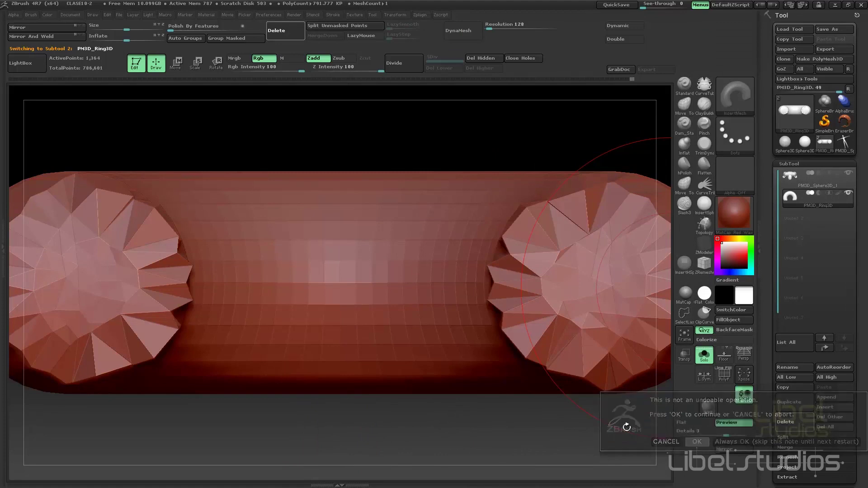
Step: Insert mirrored half-ring ankle pieces on both sides of each ankle with the new brush
{"action": "mouse_move", "coordinate": [447, 279]}
{"action": "left_mouse_down", "text": "alt"}
{"action": "mouse_move", "coordinate": [504, 397]}
{"action": "mouse_move", "coordinate": [640, 145]}
{"action": "left_mouse_up", "text": "alt"}
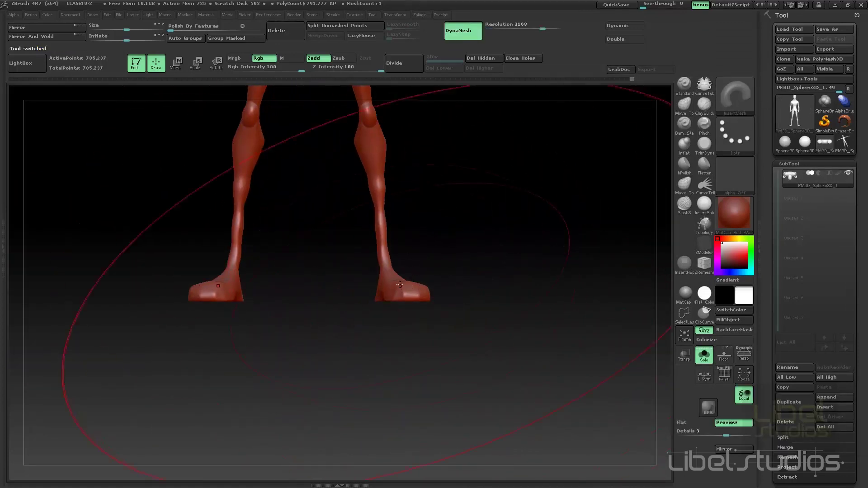
{"action": "key", "text": "s"}
{"action": "left_click_drag", "start_coordinate": [375, 286], "coordinate": [456, 277], "text": "alt"}
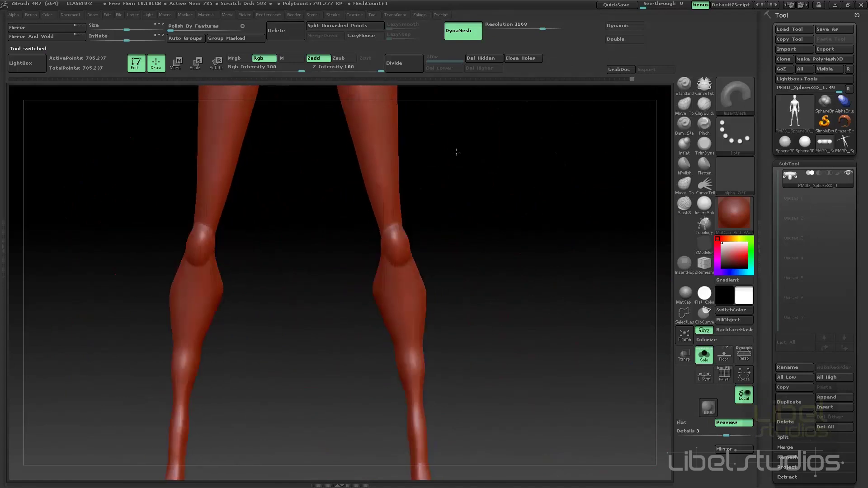
{"action": "mouse_move", "coordinate": [402, 322]}
{"action": "left_mouse_down"}
{"action": "mouse_move", "coordinate": [452, 335]}
{"action": "mouse_move", "coordinate": [480, 312]}
{"action": "left_mouse_up"}
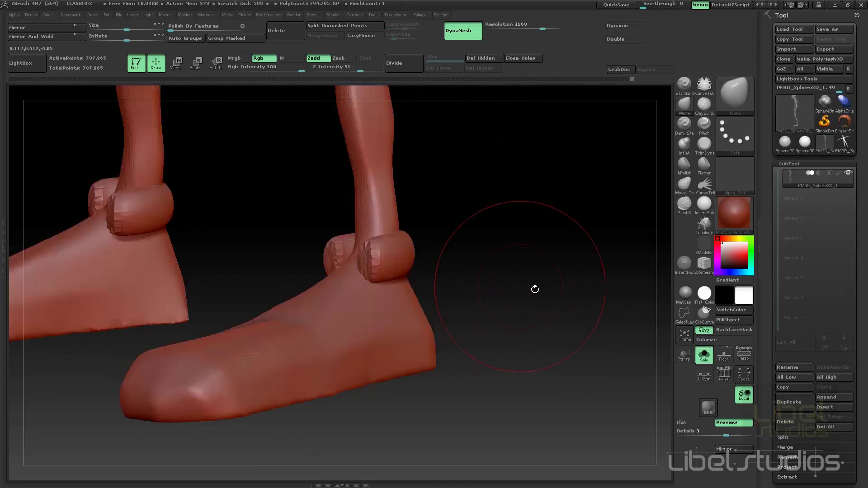
{"action": "mouse_move", "coordinate": [533, 289]}
{"action": "left_mouse_down"}
{"action": "mouse_move", "coordinate": [532, 311]}
{"action": "mouse_move", "coordinate": [515, 278]}
{"action": "left_mouse_up"}
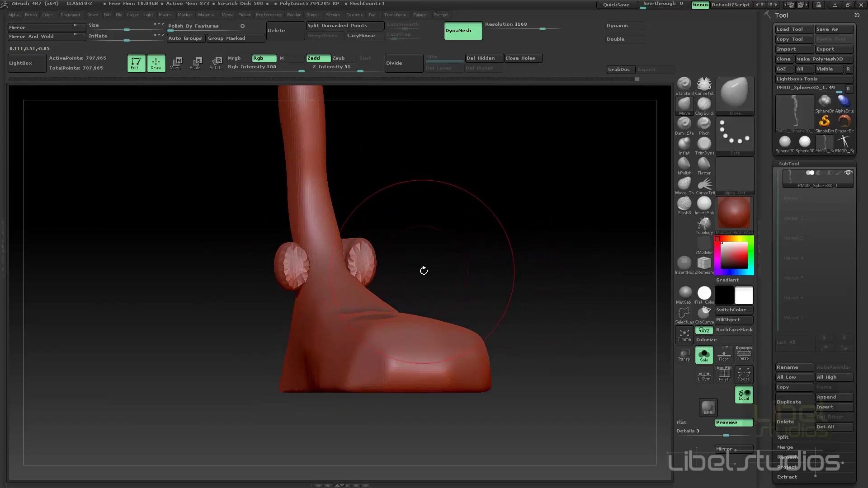
{"action": "mouse_move", "coordinate": [423, 271]}
{"action": "left_mouse_down"}
{"action": "mouse_move", "coordinate": [491, 297]}
{"action": "mouse_move", "coordinate": [505, 340]}
{"action": "mouse_move", "coordinate": [642, 218]}
{"action": "left_mouse_up"}
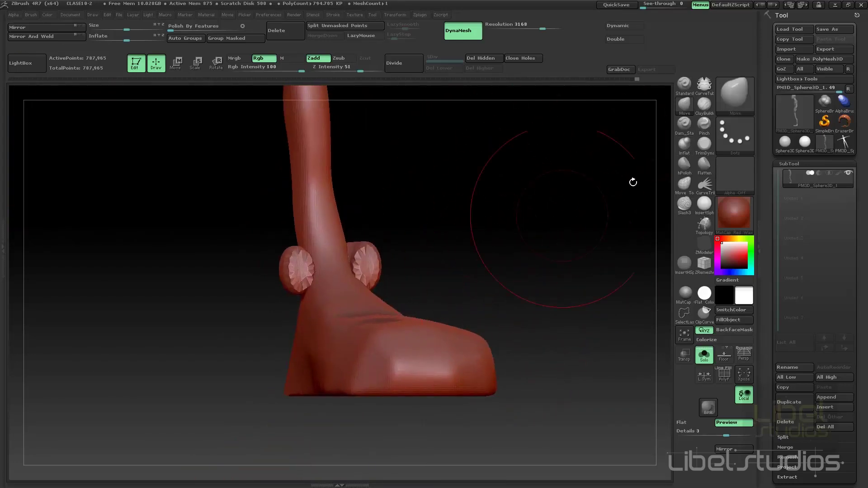
Step: Draw a grid of topology quads up the top of the foot with a small Topology brush
{"action": "left_click", "coordinate": [710, 231]}
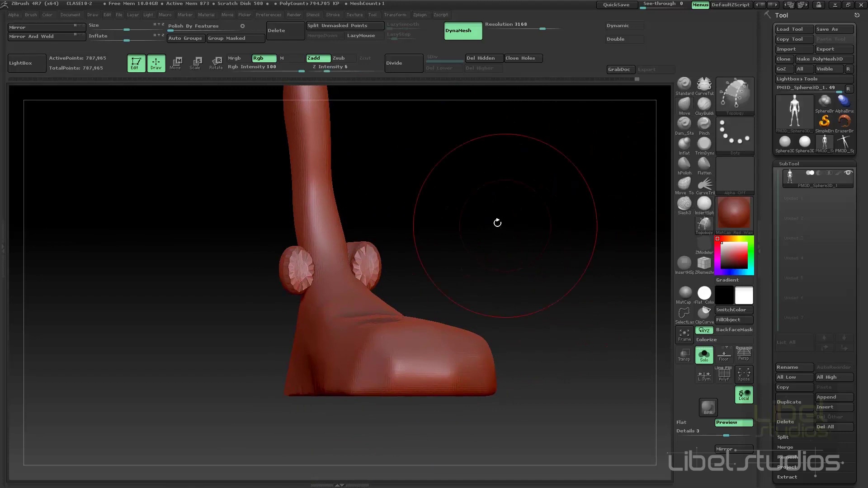
{"action": "mouse_move", "coordinate": [498, 223]}
{"action": "left_mouse_down"}
{"action": "mouse_move", "coordinate": [490, 293]}
{"action": "mouse_move", "coordinate": [450, 236]}
{"action": "left_mouse_up"}
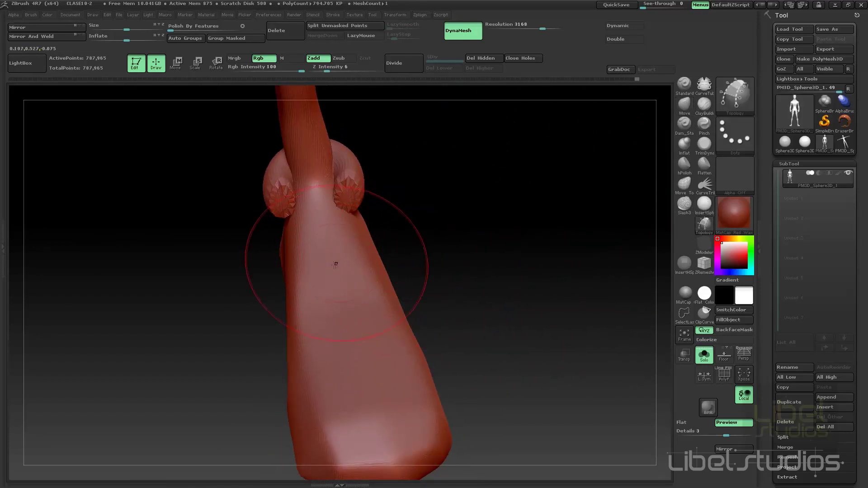
{"action": "key", "text": "s"}
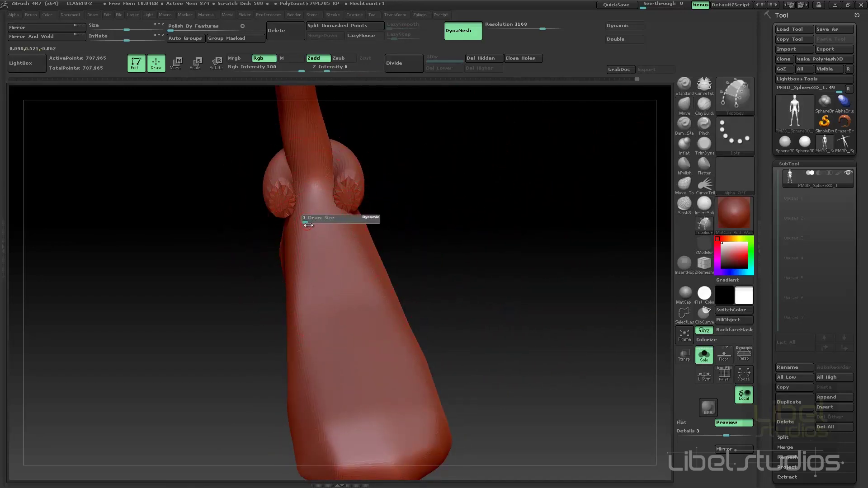
{"action": "left_click", "coordinate": [303, 221]}
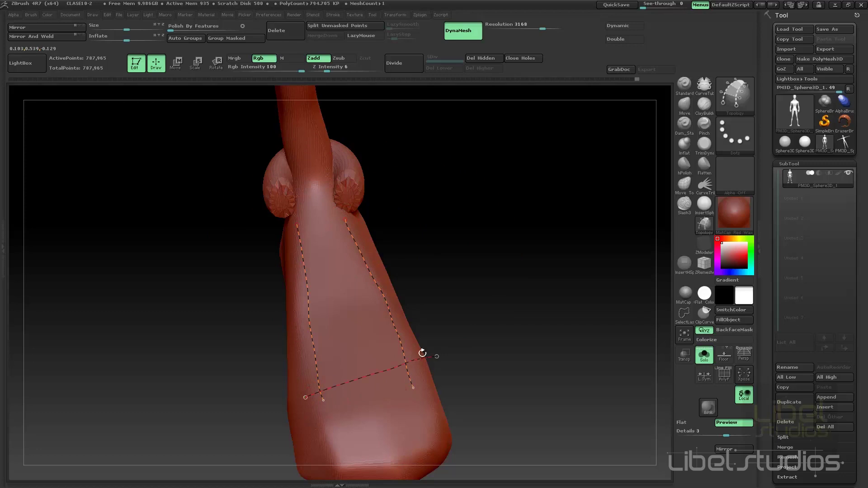
{"action": "left_click_drag", "start_coordinate": [425, 309], "coordinate": [424, 309]}
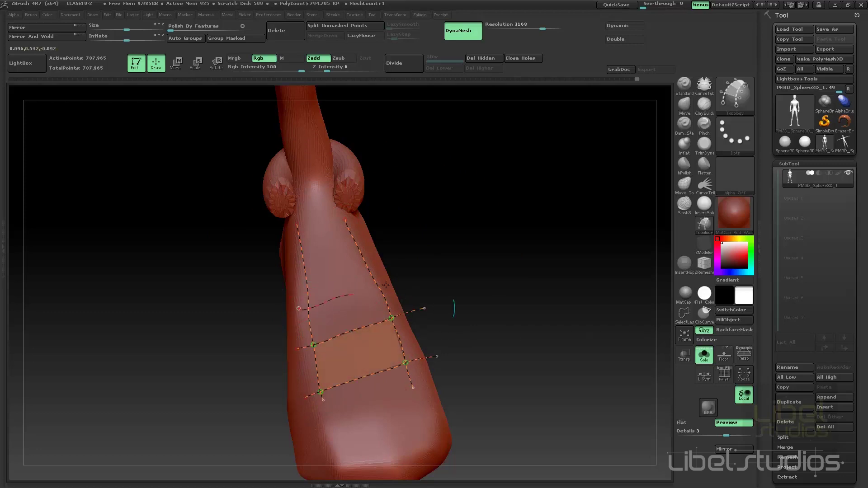
{"action": "left_click_drag", "start_coordinate": [386, 285], "coordinate": [408, 279]}
{"action": "left_click_drag", "start_coordinate": [292, 286], "coordinate": [389, 254]}
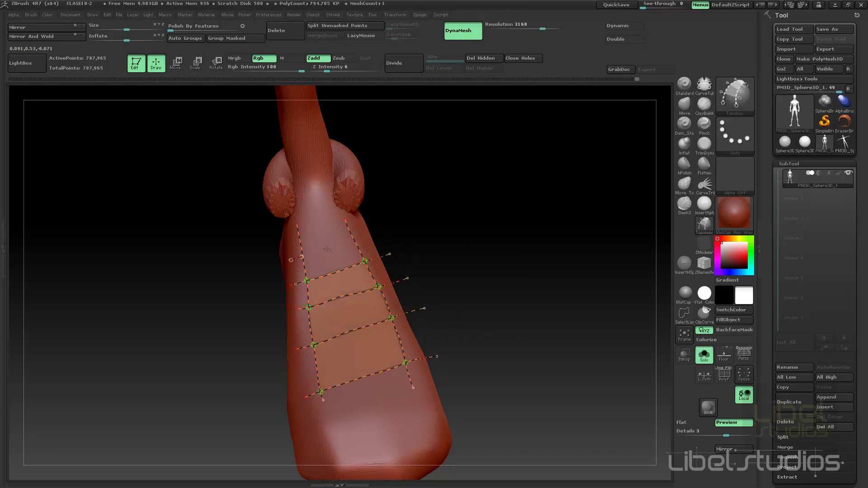
{"action": "mouse_move", "coordinate": [327, 249]}
{"action": "left_mouse_down"}
{"action": "mouse_move", "coordinate": [375, 235]}
{"action": "mouse_move", "coordinate": [366, 220]}
{"action": "left_mouse_up"}
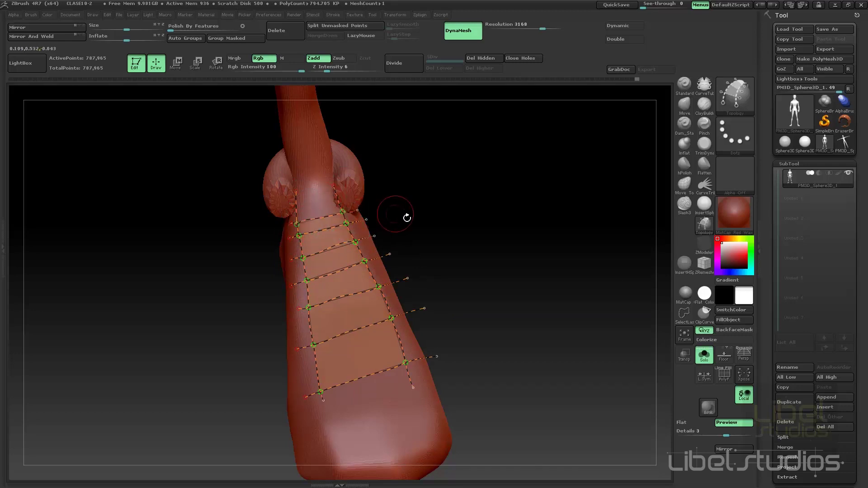
Step: Add a centre line to the topology grid and turn it into a thick shell plate
{"action": "left_click_drag", "start_coordinate": [406, 217], "coordinate": [457, 245]}
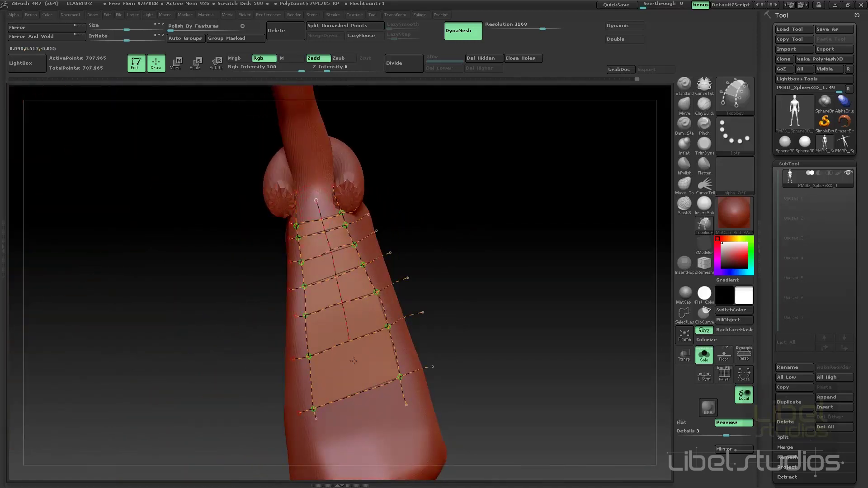
{"action": "left_click_drag", "start_coordinate": [353, 361], "coordinate": [341, 194]}
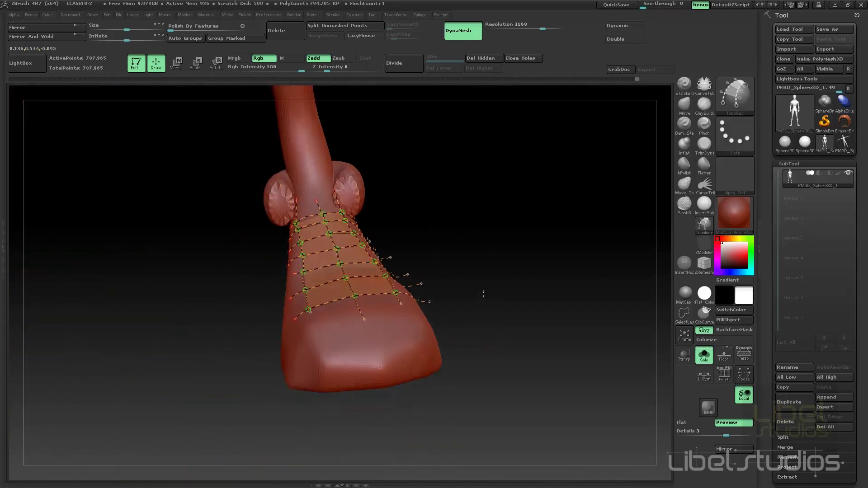
{"action": "left_click", "coordinate": [323, 172]}
{"action": "mouse_move", "coordinate": [471, 245]}
{"action": "left_mouse_down"}
{"action": "mouse_move", "coordinate": [491, 188]}
{"action": "mouse_move", "coordinate": [464, 255]}
{"action": "mouse_move", "coordinate": [498, 311]}
{"action": "mouse_move", "coordinate": [434, 177]}
{"action": "left_mouse_up"}
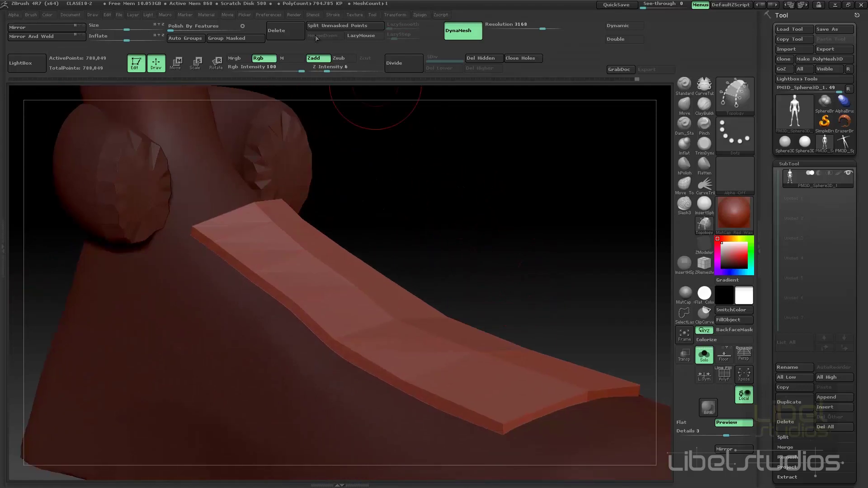
Step: Split the plate into its own subtool and ready it for ZModeler with PolyF visible
{"action": "left_click", "coordinate": [347, 28]}
{"action": "left_click", "coordinate": [815, 199]}
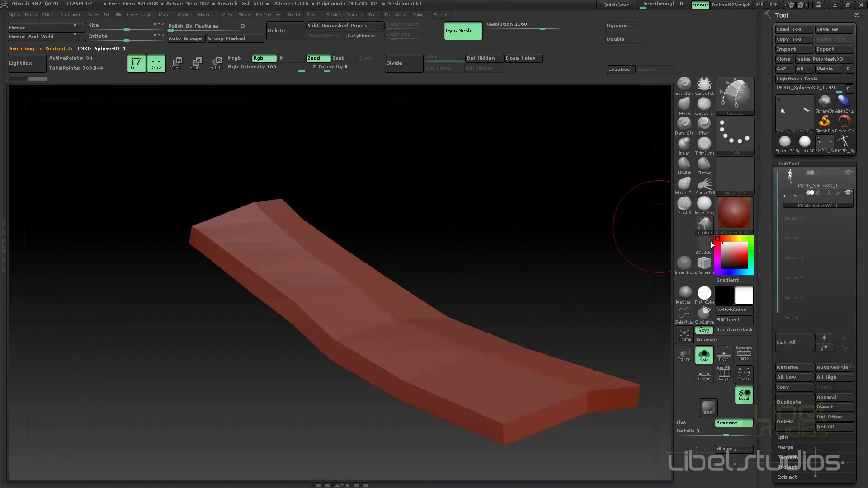
{"action": "left_click", "coordinate": [704, 355]}
{"action": "mouse_move", "coordinate": [453, 223]}
{"action": "left_mouse_down"}
{"action": "mouse_move", "coordinate": [475, 200]}
{"action": "mouse_move", "coordinate": [531, 241]}
{"action": "mouse_move", "coordinate": [493, 194]}
{"action": "mouse_move", "coordinate": [580, 241]}
{"action": "left_mouse_up"}
{"action": "left_click", "coordinate": [705, 246]}
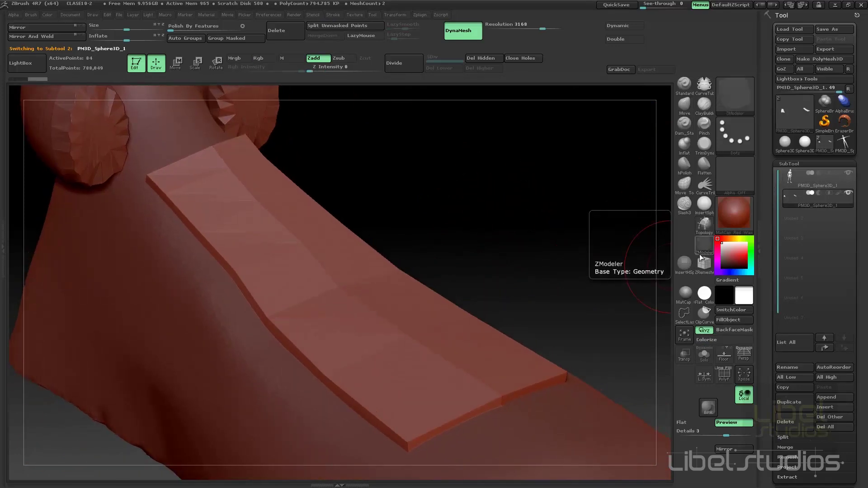
{"action": "left_click", "coordinate": [744, 374]}
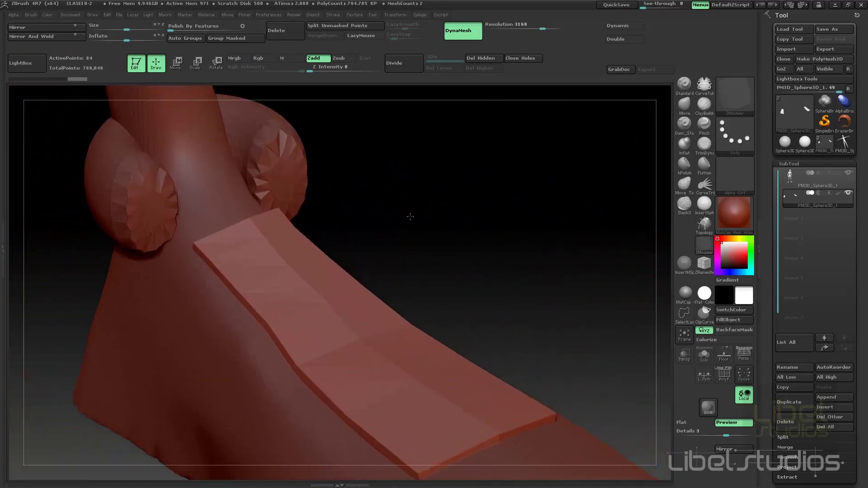
{"action": "left_click", "coordinate": [719, 375]}
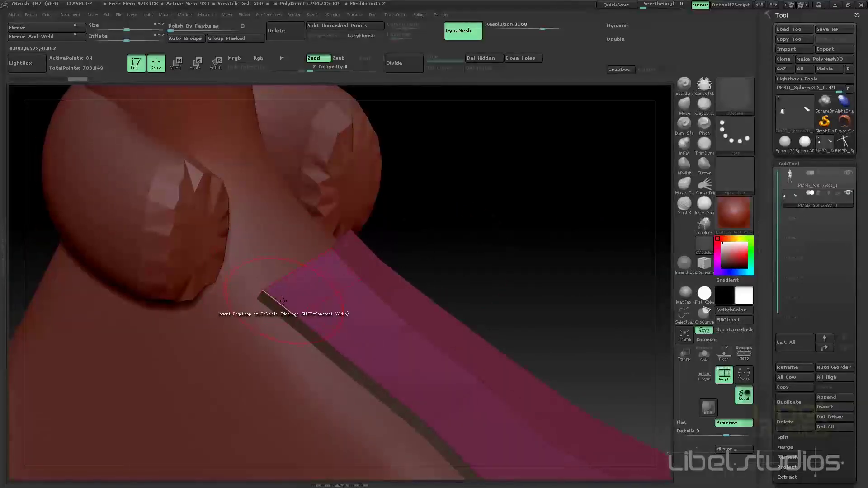
Step: Insert an edge loop near the ankle end and extrude the end strip into an upright wall
{"action": "left_click", "coordinate": [276, 301]}
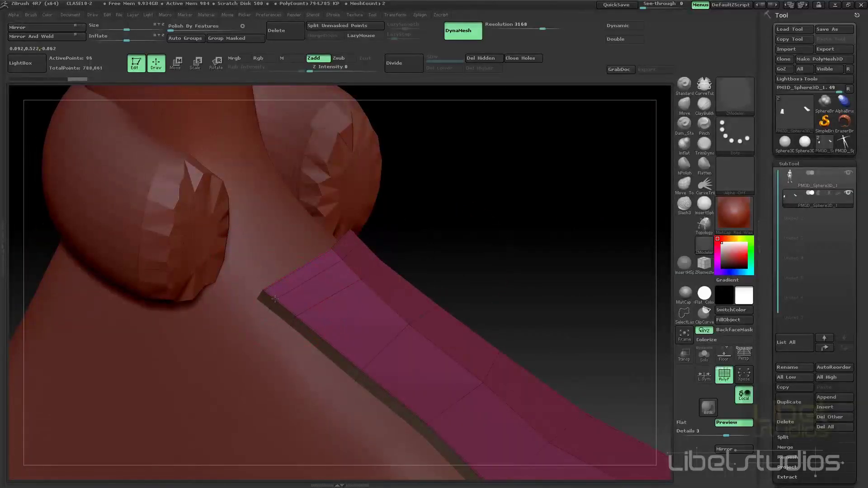
{"action": "mouse_move", "coordinate": [286, 285]}
{"action": "left_mouse_down"}
{"action": "mouse_move", "coordinate": [340, 249]}
{"action": "mouse_move", "coordinate": [417, 143]}
{"action": "left_mouse_up"}
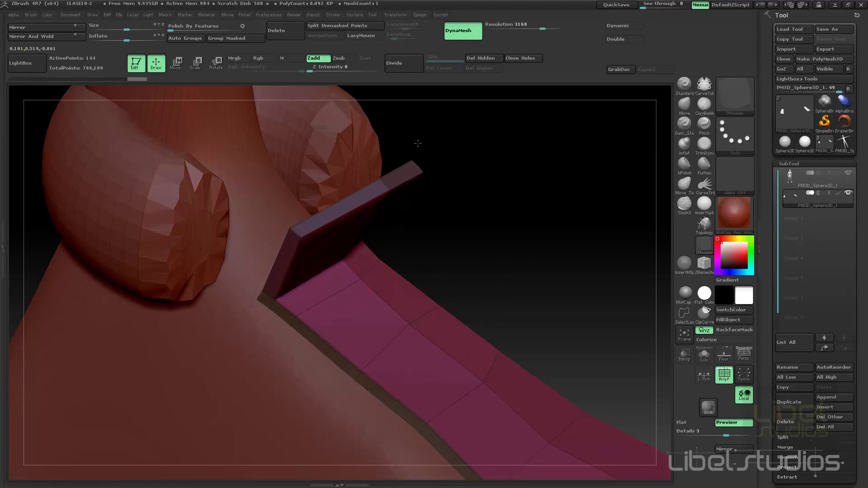
{"action": "left_click_drag", "start_coordinate": [418, 143], "coordinate": [458, 123]}
{"action": "mouse_move", "coordinate": [519, 238]}
{"action": "left_mouse_down"}
{"action": "mouse_move", "coordinate": [494, 217]}
{"action": "mouse_move", "coordinate": [463, 215]}
{"action": "mouse_move", "coordinate": [488, 209]}
{"action": "mouse_move", "coordinate": [405, 216]}
{"action": "left_mouse_up"}
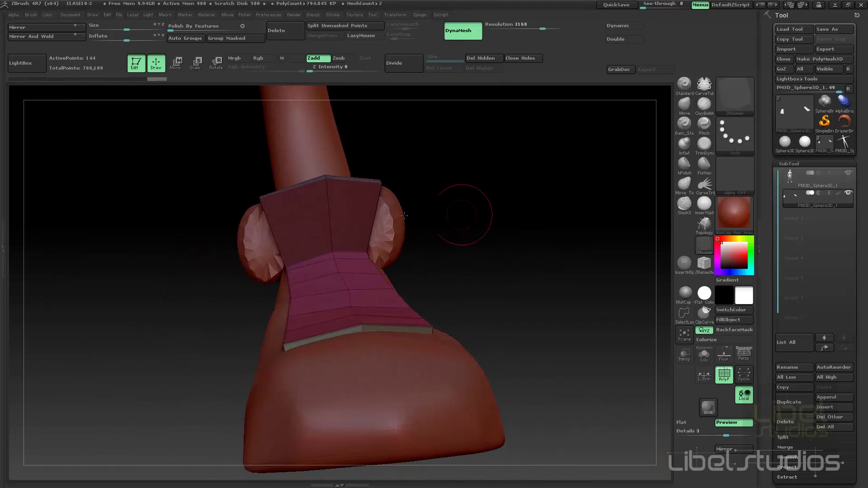
Step: Add two more edge loops across the upright wall strip
{"action": "left_click", "coordinate": [331, 226]}
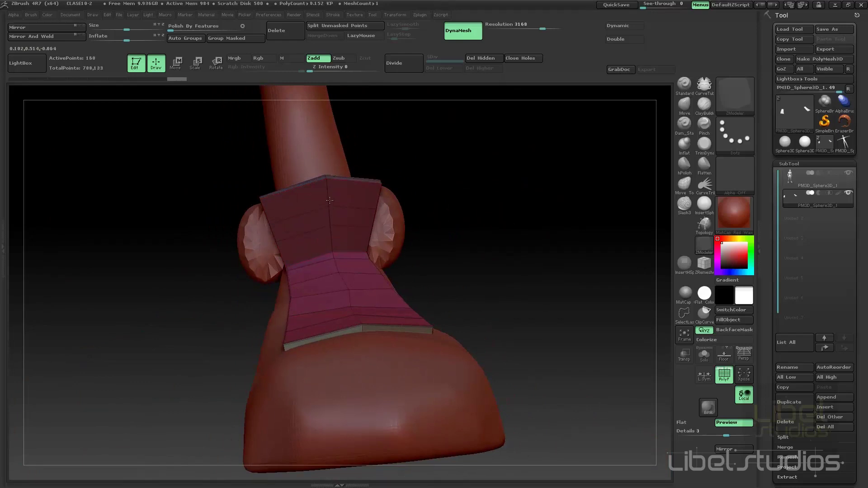
{"action": "left_click_drag", "start_coordinate": [458, 204], "coordinate": [491, 219]}
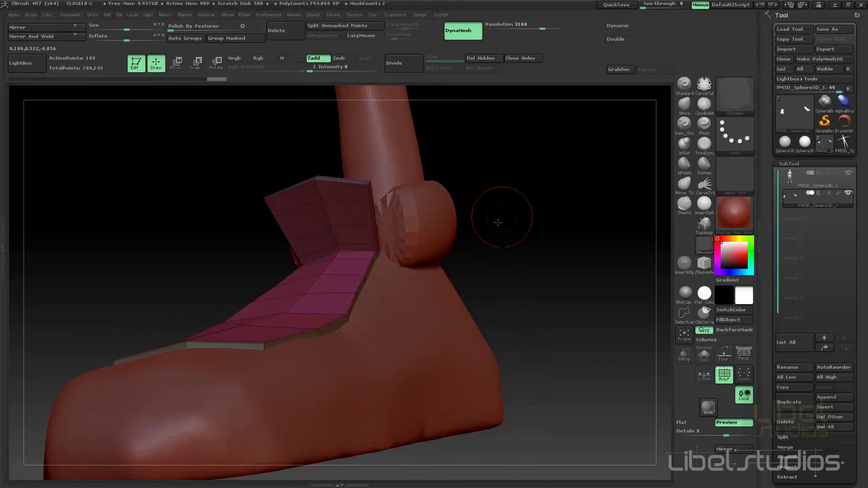
{"action": "left_click_drag", "start_coordinate": [498, 222], "coordinate": [340, 197]}
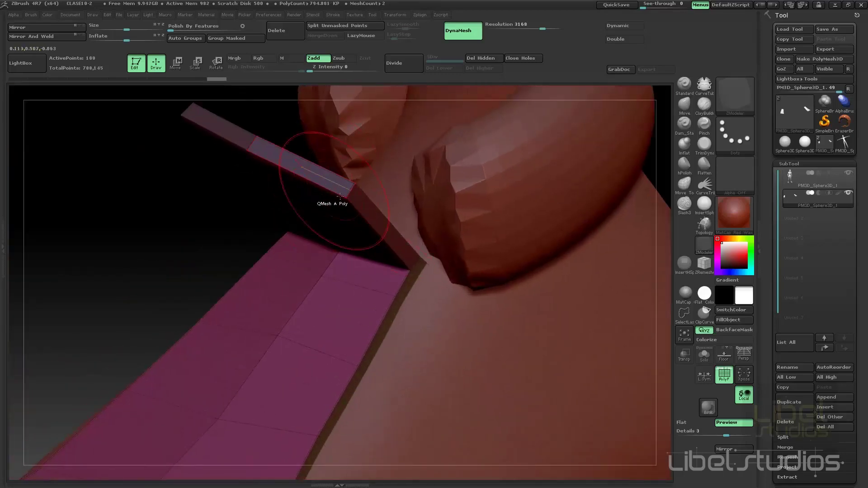
{"action": "left_click", "coordinate": [348, 197]}
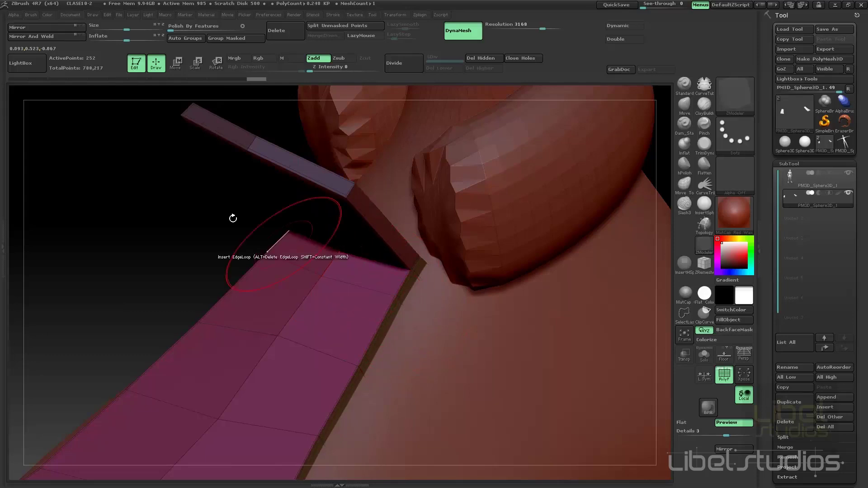
{"action": "mouse_move", "coordinate": [233, 219]}
{"action": "left_mouse_down"}
{"action": "mouse_move", "coordinate": [155, 199]}
{"action": "mouse_move", "coordinate": [217, 294]}
{"action": "mouse_move", "coordinate": [290, 253]}
{"action": "mouse_move", "coordinate": [502, 285]}
{"action": "mouse_move", "coordinate": [492, 261]}
{"action": "mouse_move", "coordinate": [381, 179]}
{"action": "left_mouse_up"}
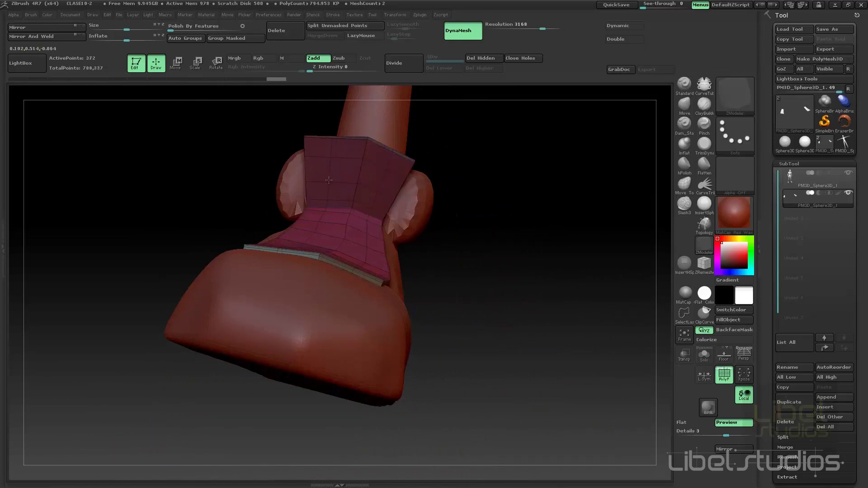
Step: Pull the ankle wall's top edge upward with an enlarged Move brush to wrap the leg
{"action": "left_click", "coordinate": [675, 112]}
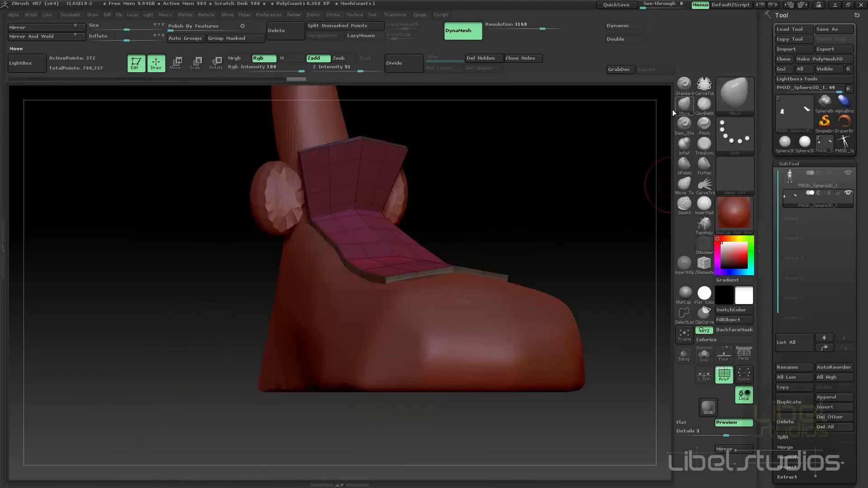
{"action": "mouse_move", "coordinate": [674, 112]}
{"action": "left_mouse_down"}
{"action": "mouse_move", "coordinate": [361, 165]}
{"action": "mouse_move", "coordinate": [382, 156]}
{"action": "left_mouse_up"}
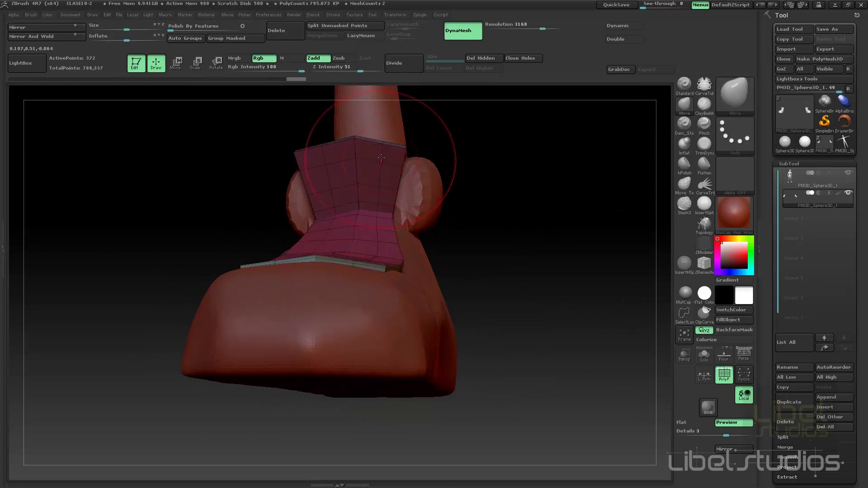
{"action": "key", "text": "s"}
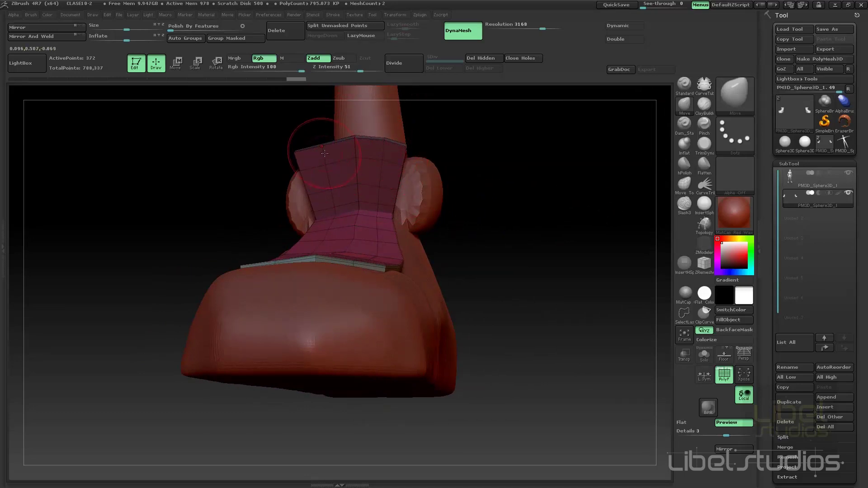
{"action": "left_click_drag", "start_coordinate": [323, 140], "coordinate": [498, 253]}
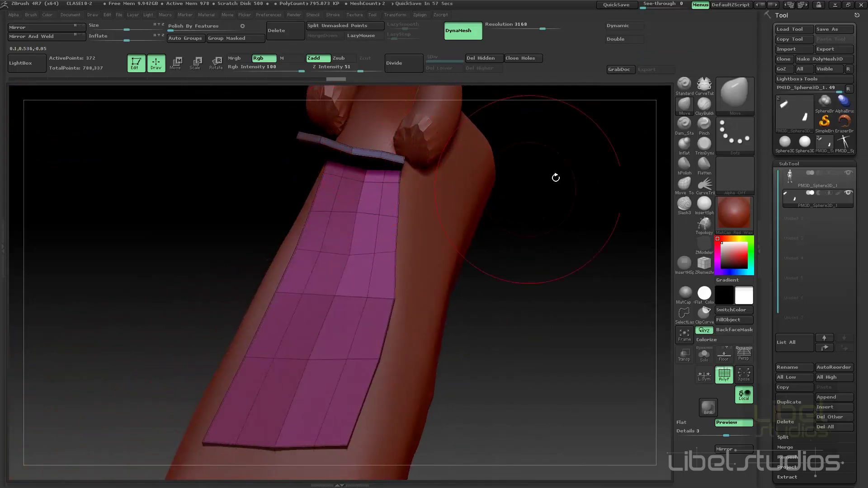
{"action": "left_click_drag", "start_coordinate": [369, 156], "coordinate": [368, 120]}
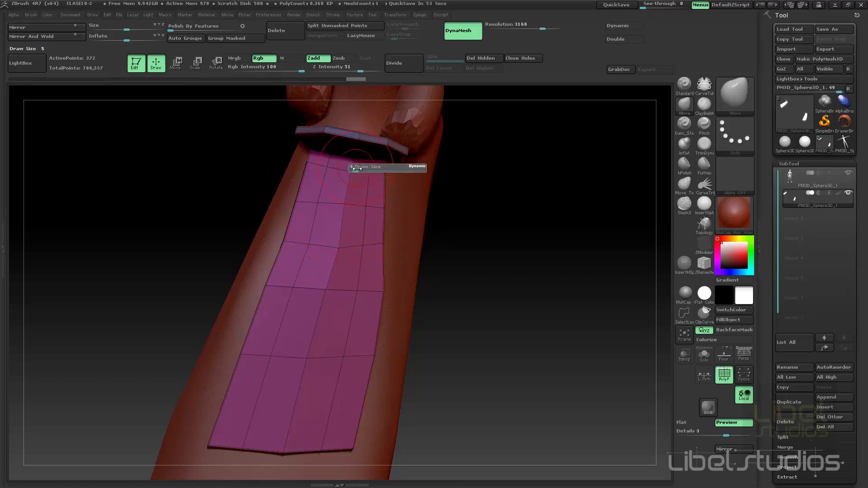
{"action": "mouse_move", "coordinate": [393, 206]}
{"action": "left_mouse_down"}
{"action": "mouse_move", "coordinate": [471, 229]}
{"action": "mouse_move", "coordinate": [466, 217]}
{"action": "mouse_move", "coordinate": [215, 173]}
{"action": "left_mouse_up"}
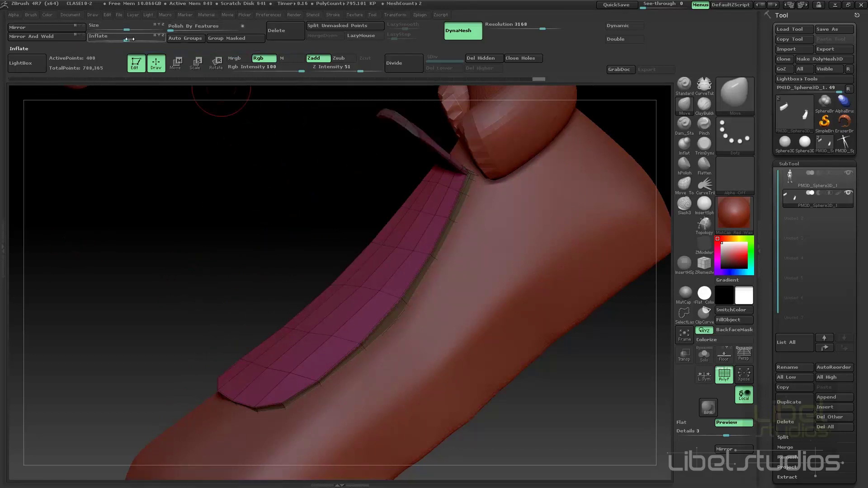
Step: Inflate the plate slightly with Deformation > Inflate and check it from the side
{"action": "left_click_drag", "start_coordinate": [129, 39], "coordinate": [128, 40]}
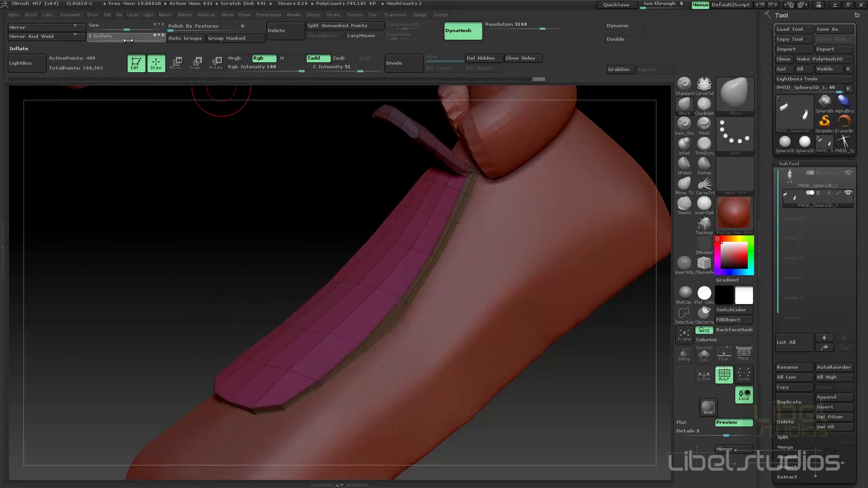
{"action": "left_click_drag", "start_coordinate": [128, 40], "coordinate": [128, 40]}
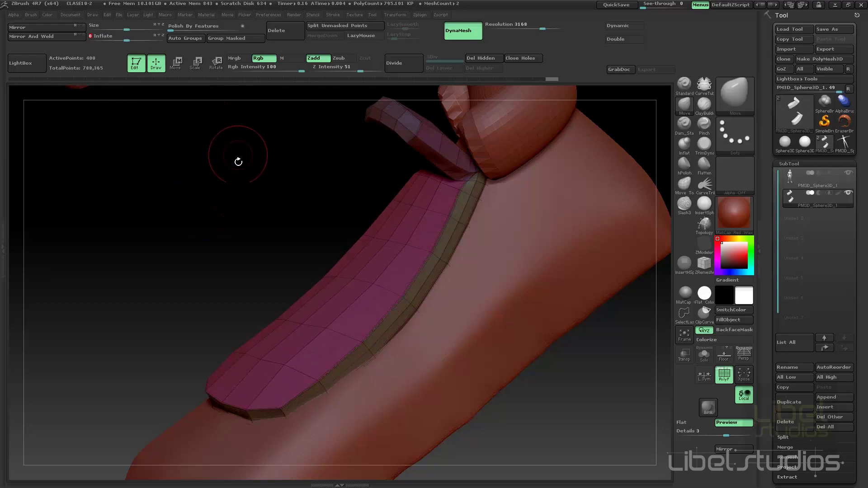
{"action": "mouse_move", "coordinate": [239, 162]}
{"action": "left_mouse_down", "text": "shift"}
{"action": "mouse_move", "coordinate": [545, 212]}
{"action": "mouse_move", "coordinate": [515, 227]}
{"action": "mouse_move", "coordinate": [281, 146]}
{"action": "mouse_move", "coordinate": [391, 209]}
{"action": "mouse_move", "coordinate": [417, 207]}
{"action": "mouse_move", "coordinate": [410, 227]}
{"action": "mouse_move", "coordinate": [436, 242]}
{"action": "mouse_move", "coordinate": [431, 259]}
{"action": "mouse_move", "coordinate": [344, 263]}
{"action": "left_mouse_up", "text": "shift"}
Step: Mask and hide the lower boot on the body subtool to isolate the strap and ankle area
{"action": "left_click", "coordinate": [343, 264], "text": "alt"}
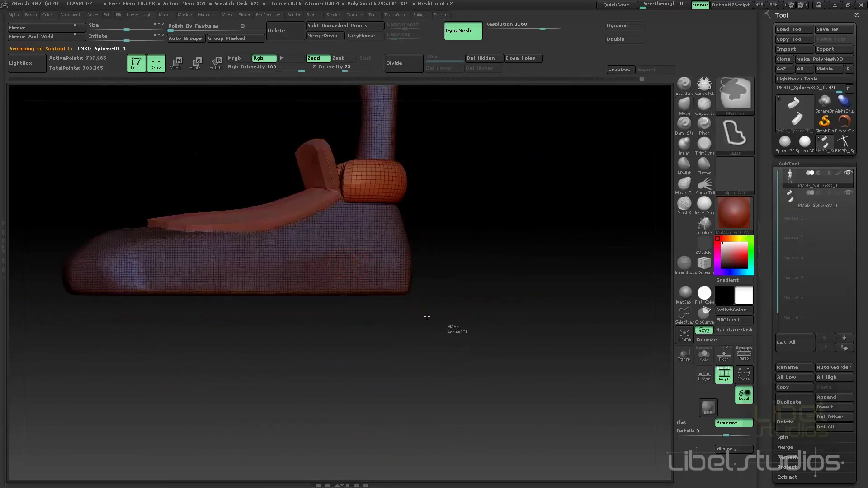
{"action": "left_click_drag", "start_coordinate": [456, 330], "coordinate": [453, 301], "text": "ctrl"}
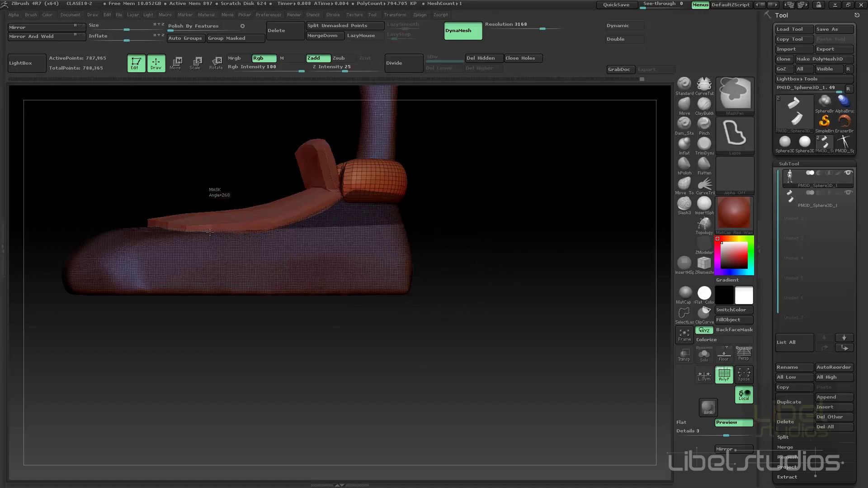
{"action": "mouse_move", "coordinate": [189, 231]}
{"action": "left_mouse_down", "text": "ctrl"}
{"action": "mouse_move", "coordinate": [516, 328]}
{"action": "mouse_move", "coordinate": [507, 319]}
{"action": "left_mouse_up", "text": "ctrl"}
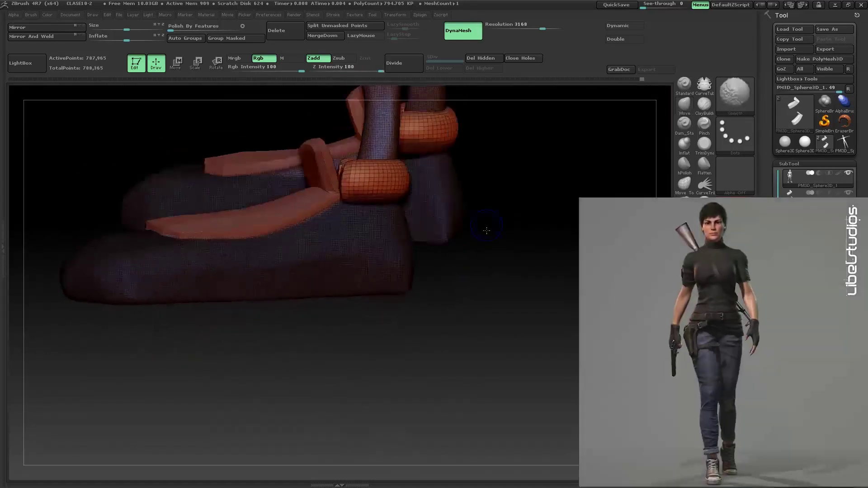
{"action": "left_click", "coordinate": [375, 188], "text": "ctrl+shift"}
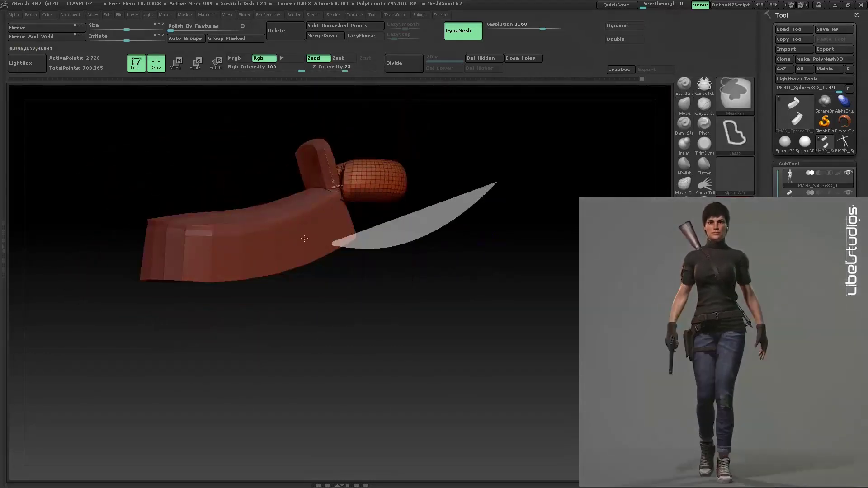
{"action": "left_click_drag", "start_coordinate": [331, 252], "coordinate": [501, 177], "text": "ctrl+alt"}
{"action": "left_click", "coordinate": [503, 174], "text": "ctrl+shift"}
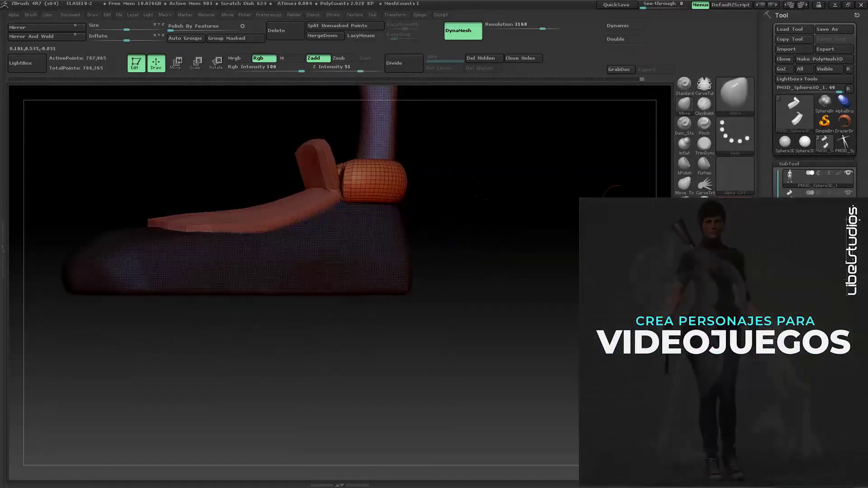
Step: Scroll the SubTool list and make Extract4 the active subtool
{"action": "scroll", "coordinate": [814, 114], "scroll_direction": "down", "scroll_amount": 3}
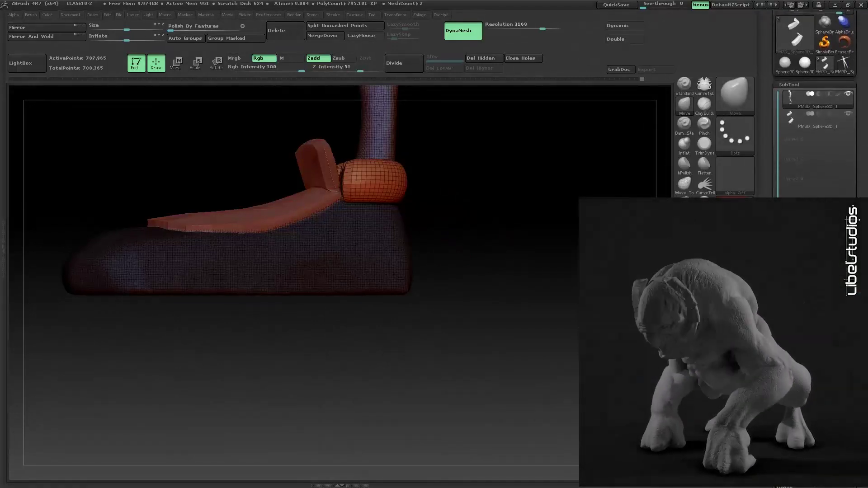
{"action": "scroll", "coordinate": [814, 114], "scroll_direction": "down", "scroll_amount": 2}
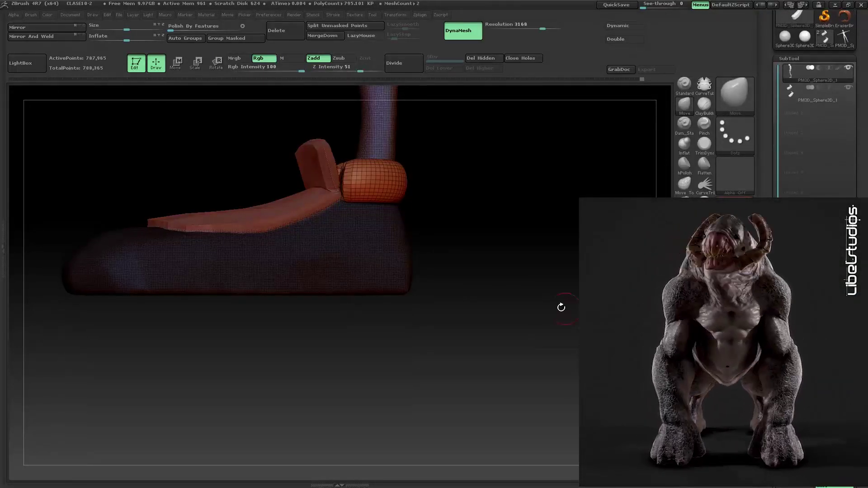
{"action": "left_click_drag", "start_coordinate": [534, 294], "coordinate": [560, 304]}
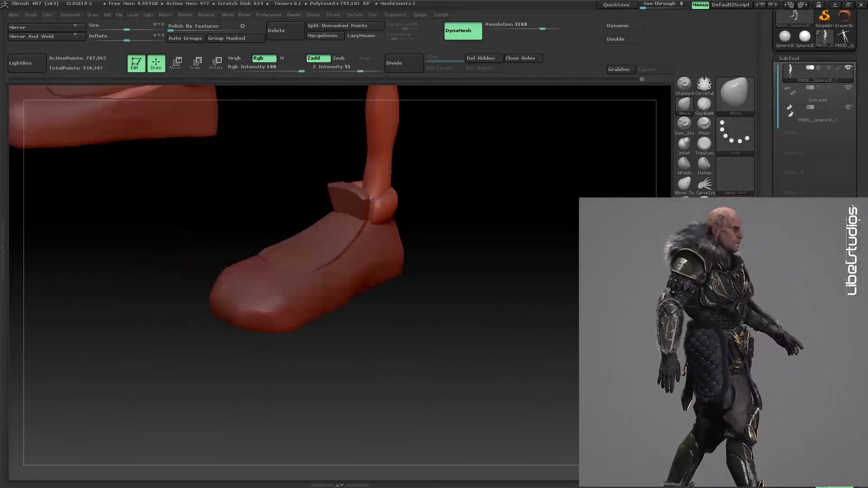
{"action": "left_click", "coordinate": [794, 87]}
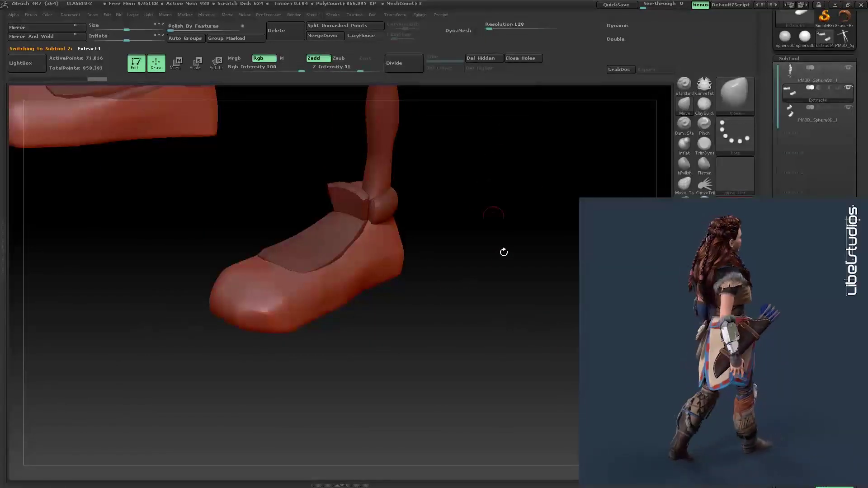
Step: ZRemesh the extracted boot shell into clean quads of about 499 points
{"action": "mouse_move", "coordinate": [504, 252]}
{"action": "left_mouse_down"}
{"action": "mouse_move", "coordinate": [520, 306]}
{"action": "mouse_move", "coordinate": [521, 299]}
{"action": "mouse_move", "coordinate": [572, 333]}
{"action": "mouse_move", "coordinate": [541, 274]}
{"action": "left_mouse_up"}
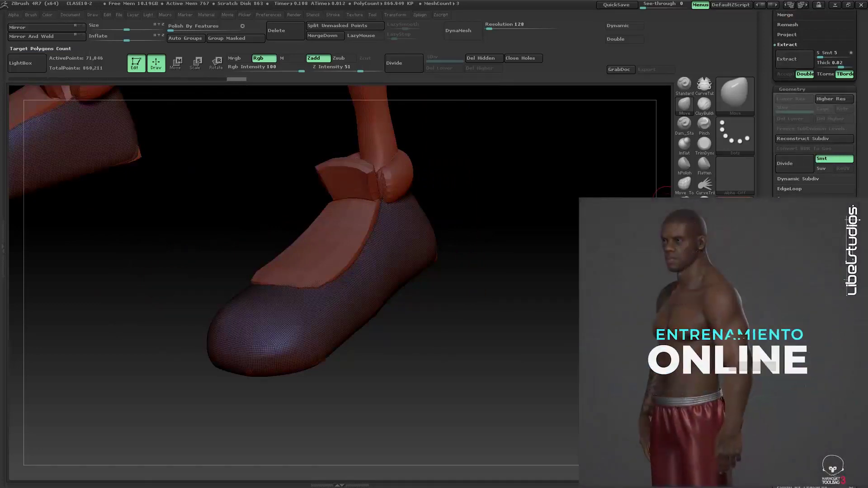
{"action": "left_click", "coordinate": [796, 248]}
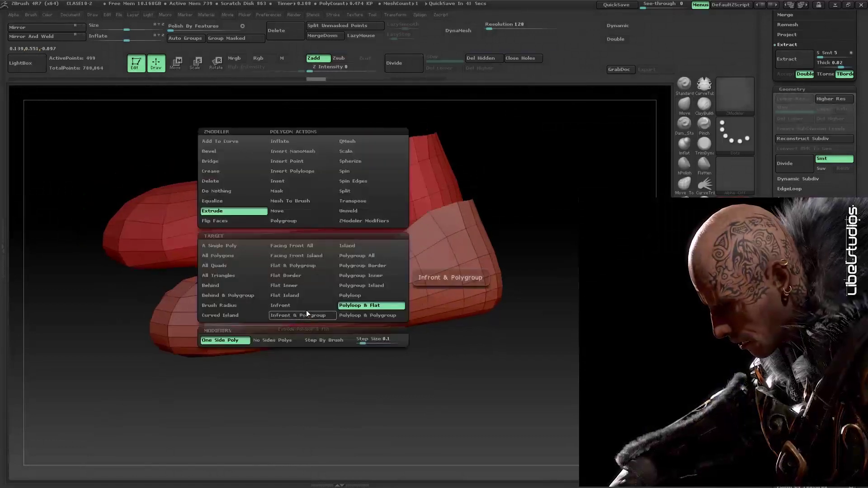
Step: Reduce the shoe shell to 278 points, set a polyloop extrude target, and orbit to inspect its loops
{"action": "key", "text": "space"}
{"action": "left_click", "coordinate": [351, 303]}
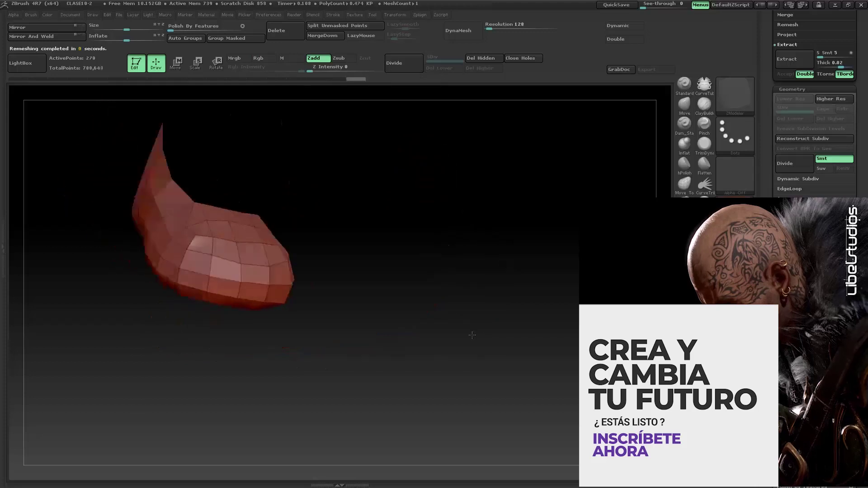
{"action": "left_click_drag", "start_coordinate": [473, 335], "coordinate": [358, 315]}
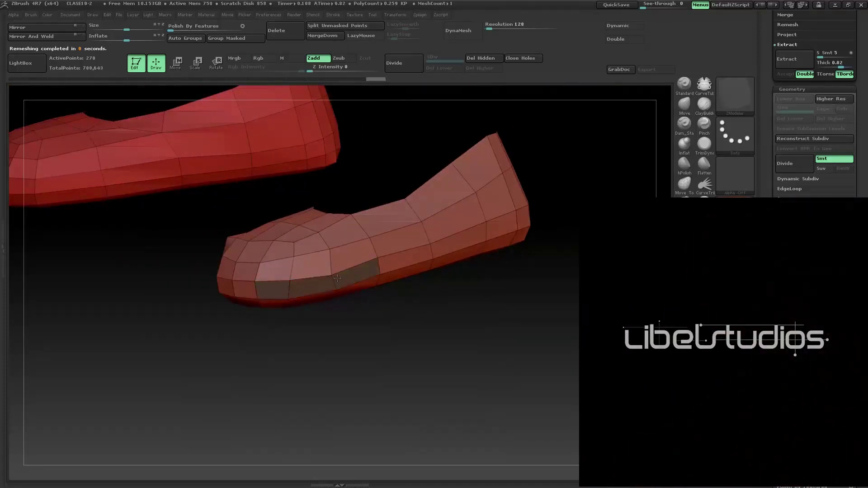
{"action": "mouse_move", "coordinate": [533, 262]}
{"action": "left_mouse_down"}
{"action": "mouse_move", "coordinate": [450, 306]}
{"action": "mouse_move", "coordinate": [443, 270]}
{"action": "mouse_move", "coordinate": [459, 261]}
{"action": "left_mouse_up"}
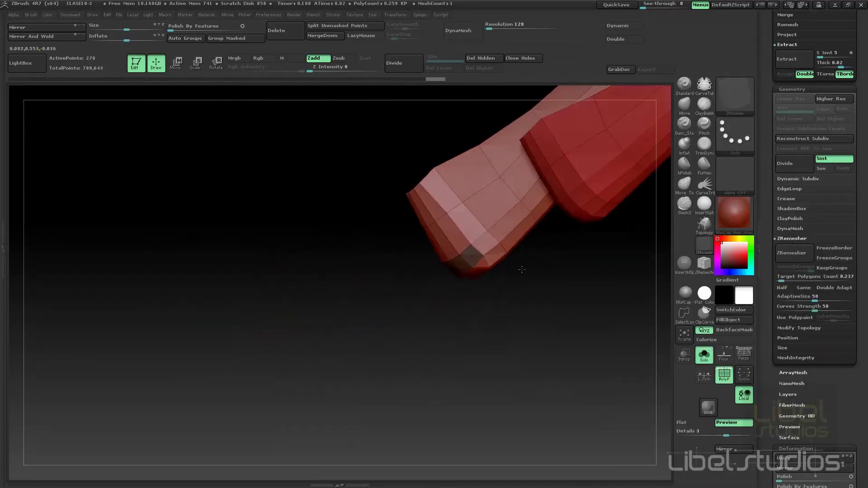
{"action": "left_click_drag", "start_coordinate": [528, 211], "coordinate": [484, 265]}
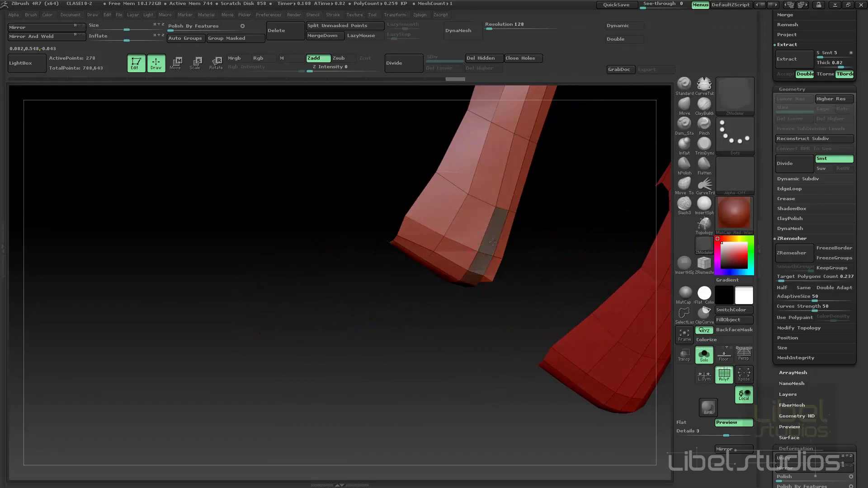
{"action": "left_click_drag", "start_coordinate": [520, 212], "coordinate": [398, 345]}
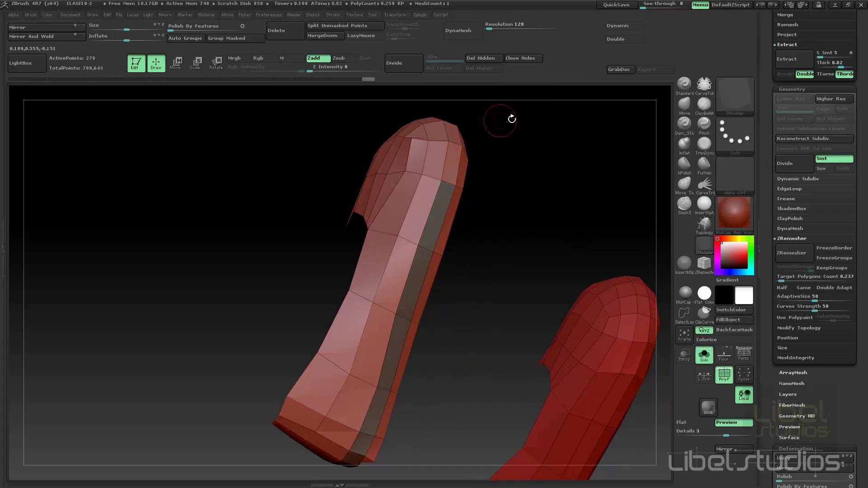
{"action": "left_click_drag", "start_coordinate": [513, 126], "coordinate": [488, 398]}
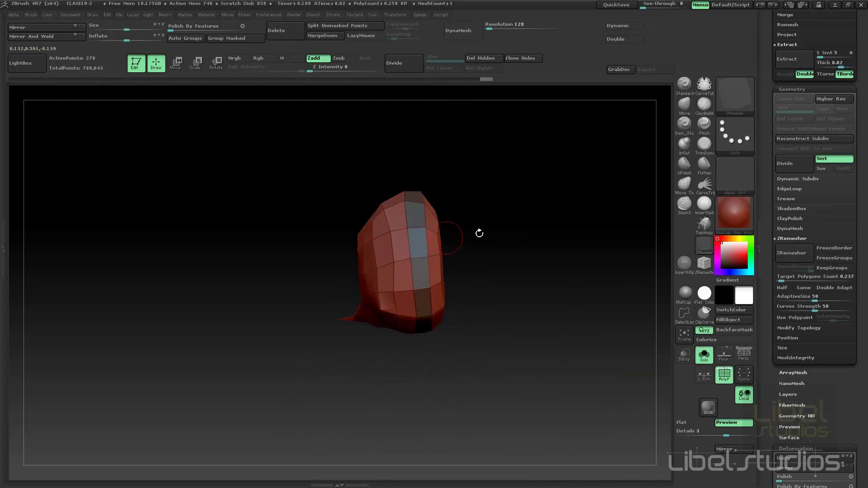
{"action": "mouse_move", "coordinate": [480, 233]}
{"action": "left_mouse_down"}
{"action": "mouse_move", "coordinate": [545, 287]}
{"action": "mouse_move", "coordinate": [522, 279]}
{"action": "mouse_move", "coordinate": [527, 291]}
{"action": "mouse_move", "coordinate": [496, 316]}
{"action": "mouse_move", "coordinate": [397, 325]}
{"action": "mouse_move", "coordinate": [375, 295]}
{"action": "left_mouse_up"}
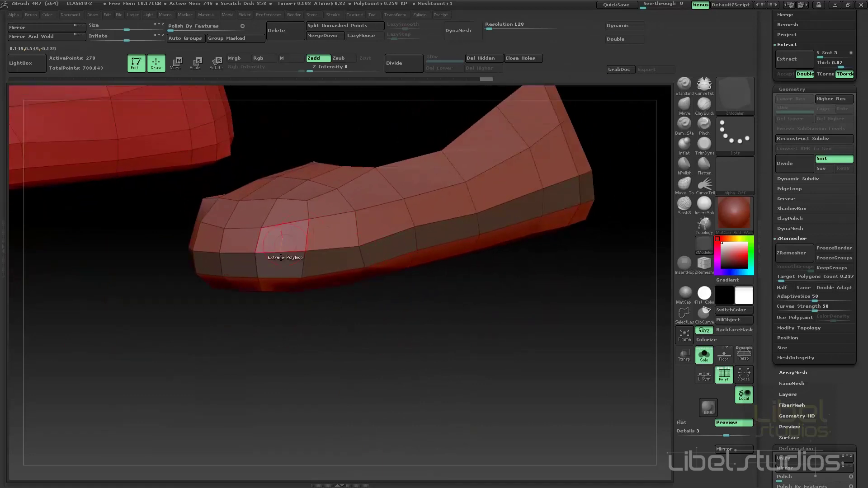
{"action": "key", "text": "space"}
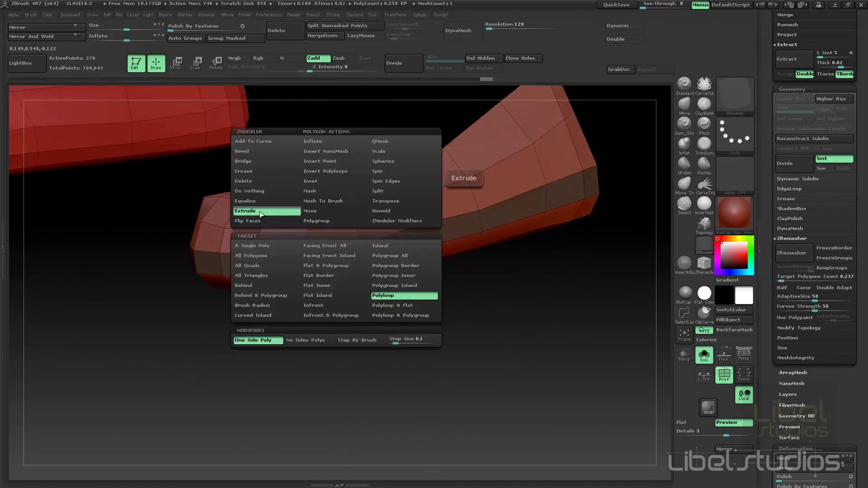
Step: Set extrude to Polygroup Island with No Sides Polys, trial-extrude the sole band, then undo
{"action": "left_click", "coordinate": [271, 247]}
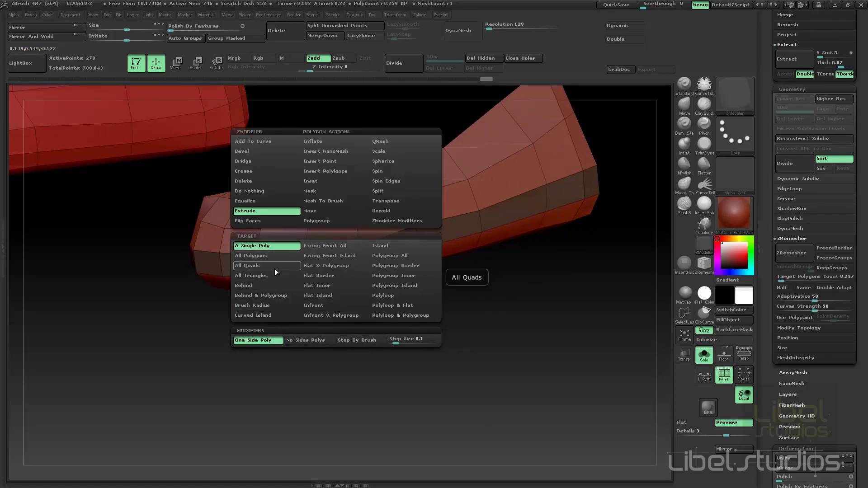
{"action": "left_click", "coordinate": [303, 343]}
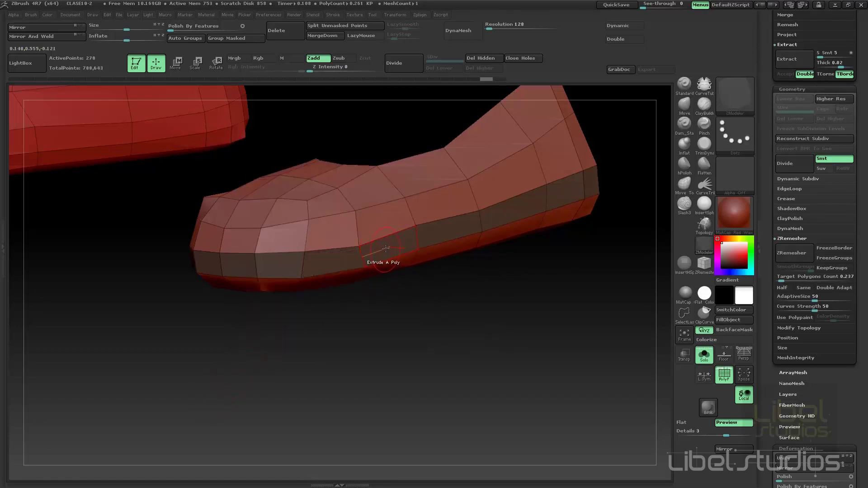
{"action": "key", "text": "space"}
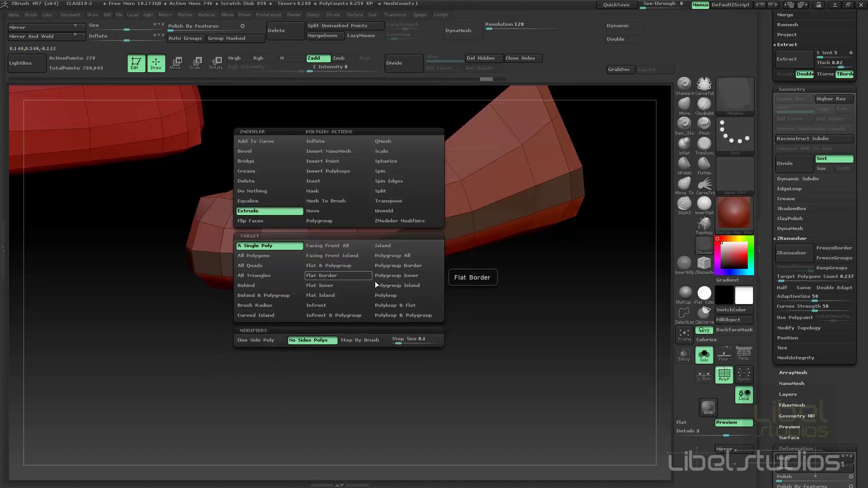
{"action": "left_click", "coordinate": [408, 286]}
{"action": "mouse_move", "coordinate": [456, 228]}
{"action": "left_mouse_down"}
{"action": "mouse_move", "coordinate": [493, 273]}
{"action": "mouse_move", "coordinate": [459, 383]}
{"action": "mouse_move", "coordinate": [430, 374]}
{"action": "mouse_move", "coordinate": [609, 53]}
{"action": "left_mouse_up"}
{"action": "key", "text": "ctrl+z"}
Step: Enable Double display, isolate the sole-band polygroup, and hide its stray polygon patch
{"action": "left_click", "coordinate": [618, 40]}
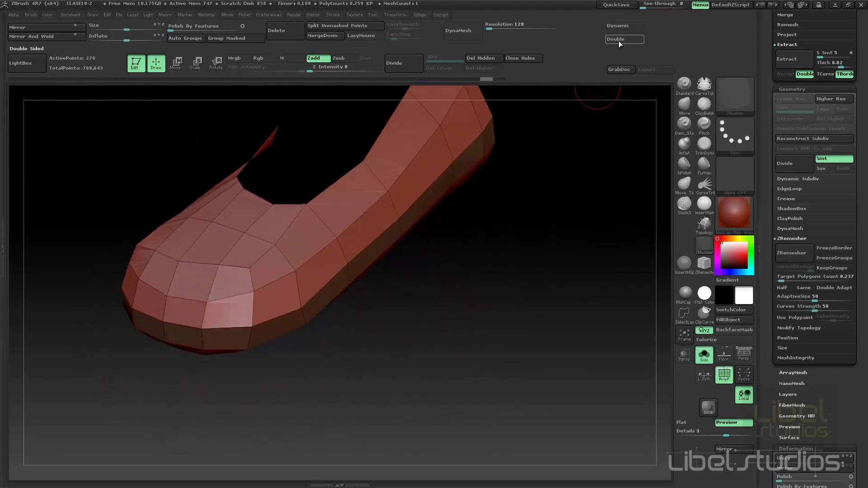
{"action": "left_click_drag", "start_coordinate": [513, 295], "coordinate": [477, 316]}
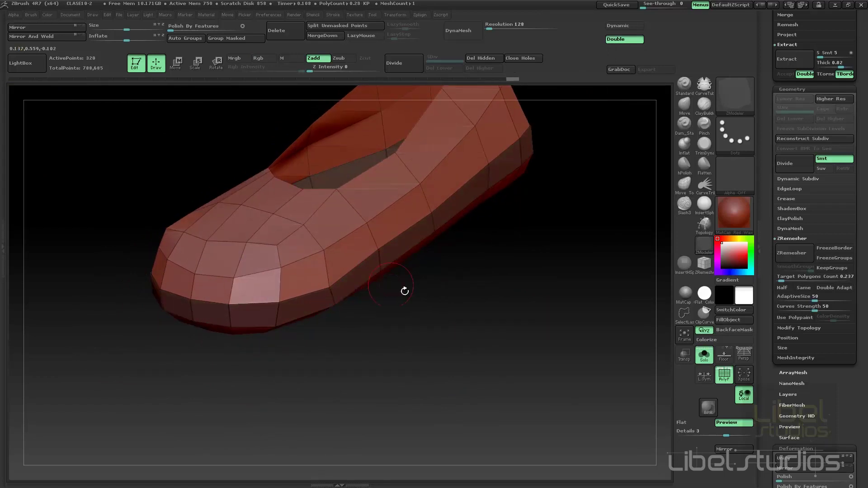
{"action": "left_click_drag", "start_coordinate": [405, 290], "coordinate": [423, 311]}
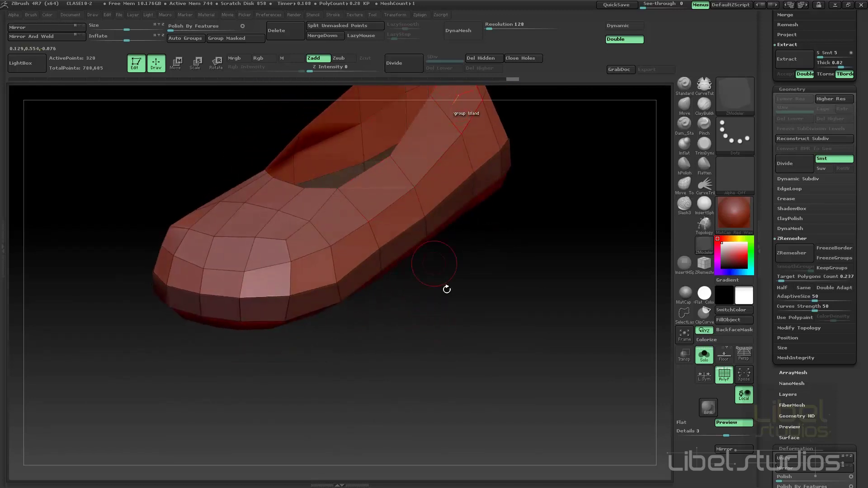
{"action": "left_click", "coordinate": [358, 280], "text": "ctrl+shift"}
{"action": "left_click_drag", "start_coordinate": [501, 299], "coordinate": [372, 271]}
{"action": "left_click", "coordinate": [274, 206], "text": "ctrl+alt+shift"}
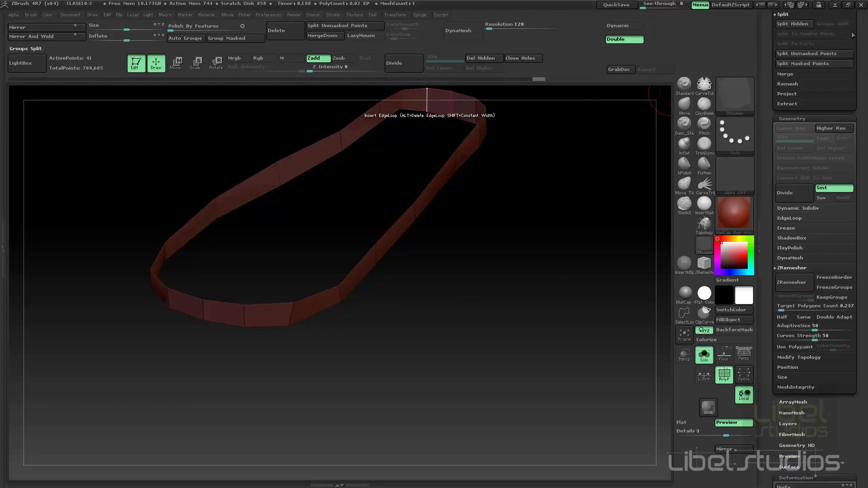
Step: Split the hidden sole band into its own subtool, turn off Solo, and hide the first subtool
{"action": "mouse_move", "coordinate": [860, 30]}
{"action": "left_mouse_down"}
{"action": "mouse_move", "coordinate": [864, 101]}
{"action": "mouse_move", "coordinate": [813, 212]}
{"action": "left_mouse_up"}
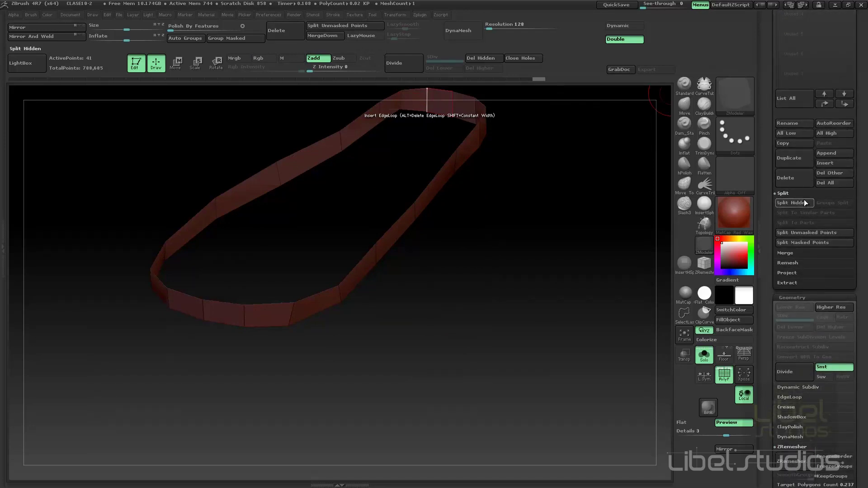
{"action": "left_click", "coordinate": [804, 202]}
{"action": "left_click_drag", "start_coordinate": [862, 103], "coordinate": [847, 101]}
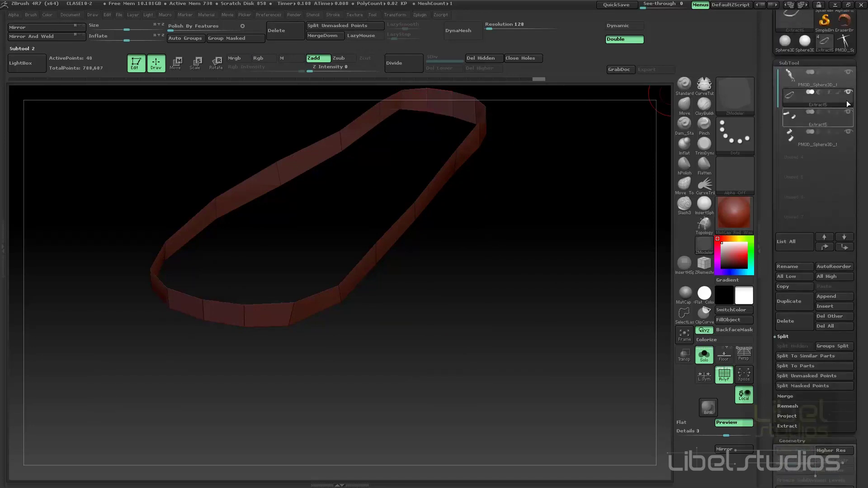
{"action": "left_click", "coordinate": [698, 356]}
{"action": "left_click_drag", "start_coordinate": [507, 333], "coordinate": [474, 336]}
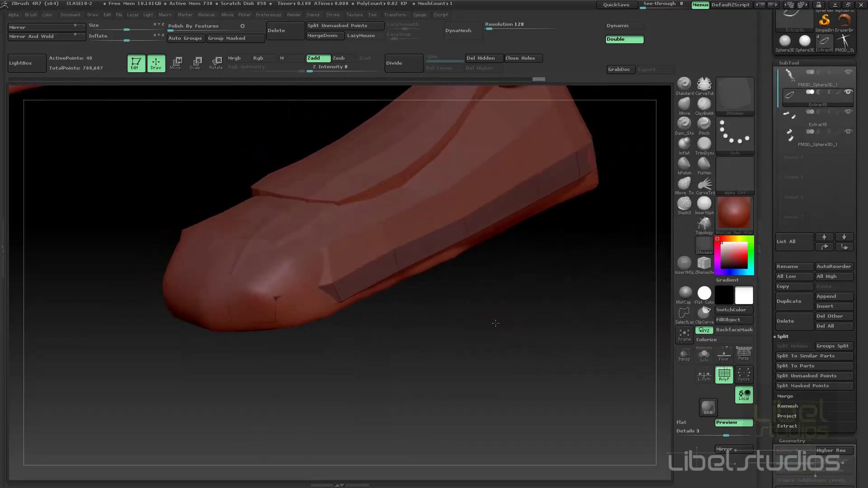
{"action": "left_click", "coordinate": [847, 72]}
{"action": "left_click_drag", "start_coordinate": [515, 340], "coordinate": [572, 91]}
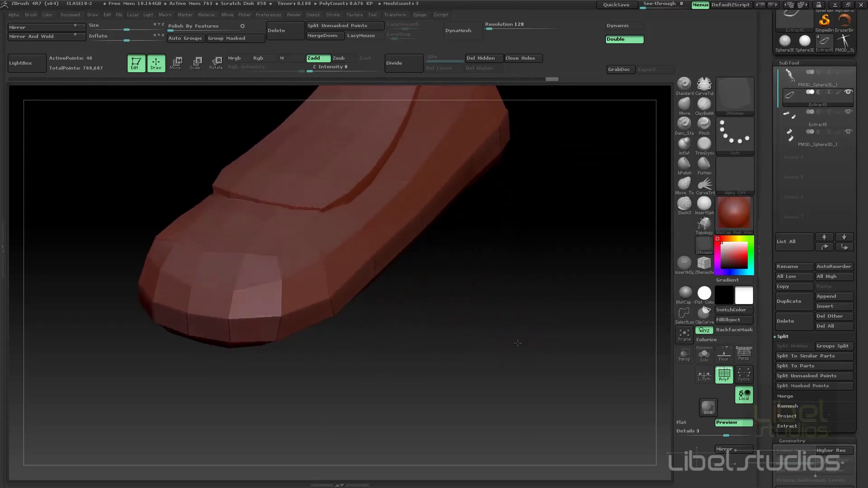
{"action": "mouse_move", "coordinate": [489, 304]}
{"action": "left_mouse_down"}
{"action": "mouse_move", "coordinate": [451, 277]}
{"action": "mouse_move", "coordinate": [543, 281]}
{"action": "mouse_move", "coordinate": [475, 287]}
{"action": "mouse_move", "coordinate": [509, 341]}
{"action": "mouse_move", "coordinate": [397, 386]}
{"action": "mouse_move", "coordinate": [392, 289]}
{"action": "left_mouse_up"}
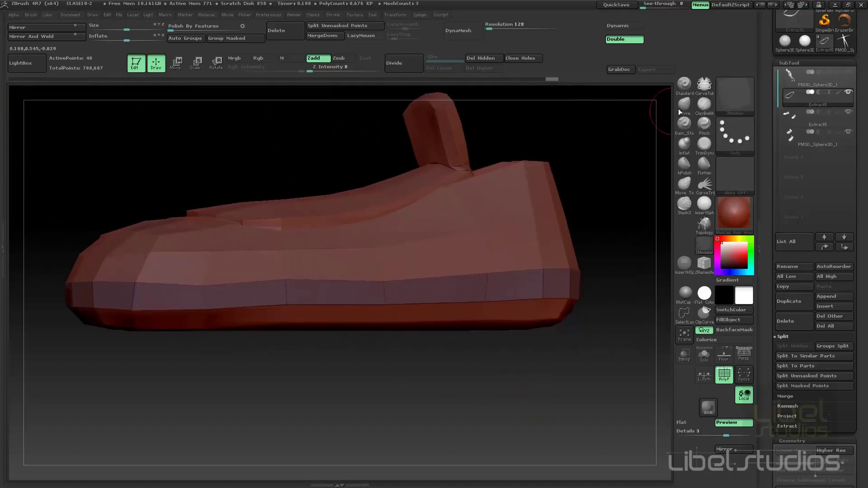
Step: Pick the Move brush (B-M-V), orbit around the shoe, and scroll the Tool palette toward Geometry
{"action": "key", "text": "b"}
{"action": "key", "text": "m"}
{"action": "key", "text": "v"}
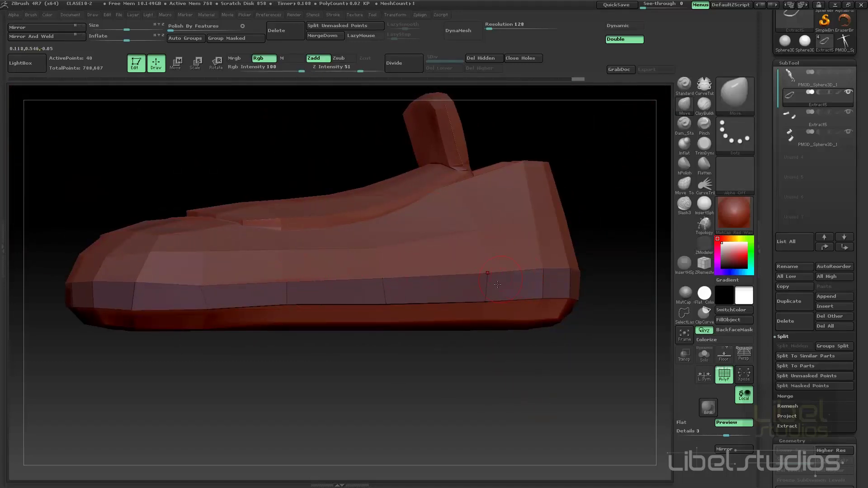
{"action": "left_click_drag", "start_coordinate": [485, 347], "coordinate": [392, 331]}
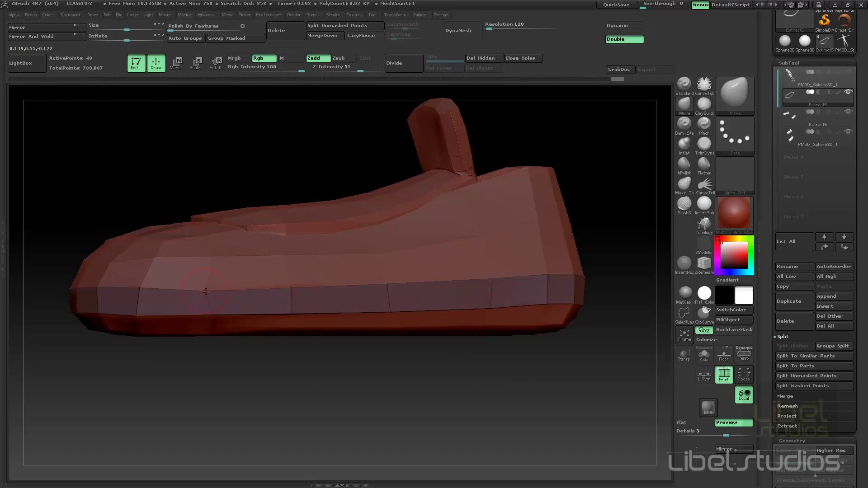
{"action": "mouse_move", "coordinate": [210, 280]}
{"action": "left_mouse_down", "text": "alt"}
{"action": "mouse_move", "coordinate": [477, 244]}
{"action": "mouse_move", "coordinate": [424, 195]}
{"action": "left_mouse_up", "text": "alt"}
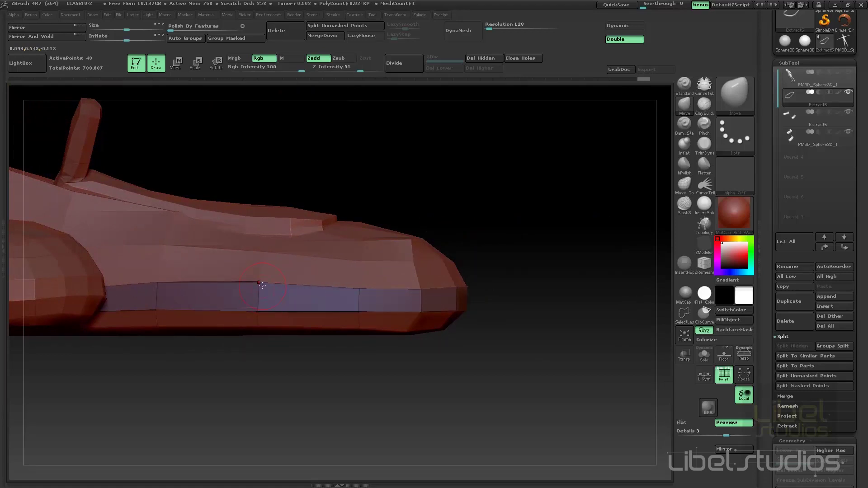
{"action": "left_click_drag", "start_coordinate": [334, 183], "coordinate": [342, 177]}
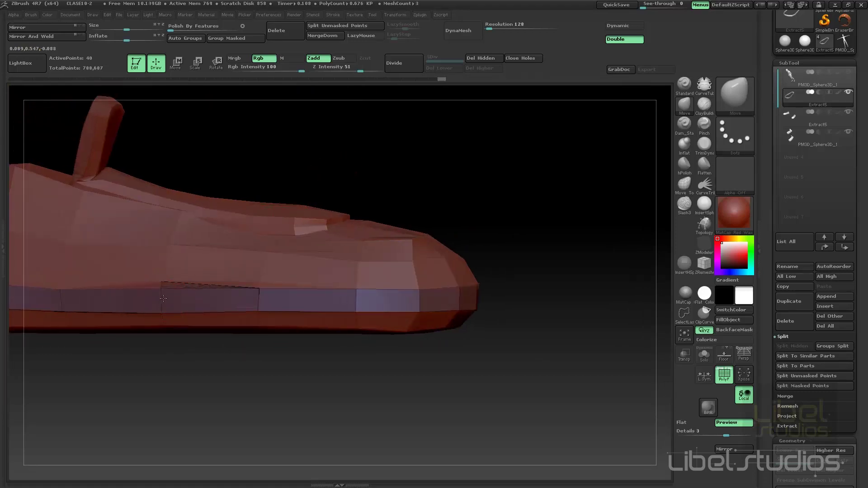
{"action": "mouse_move", "coordinate": [163, 298]}
{"action": "left_mouse_down"}
{"action": "mouse_move", "coordinate": [287, 145]}
{"action": "mouse_move", "coordinate": [285, 171]}
{"action": "mouse_move", "coordinate": [272, 183]}
{"action": "mouse_move", "coordinate": [345, 350]}
{"action": "mouse_move", "coordinate": [300, 365]}
{"action": "mouse_move", "coordinate": [398, 380]}
{"action": "mouse_move", "coordinate": [401, 365]}
{"action": "mouse_move", "coordinate": [196, 276]}
{"action": "left_mouse_up"}
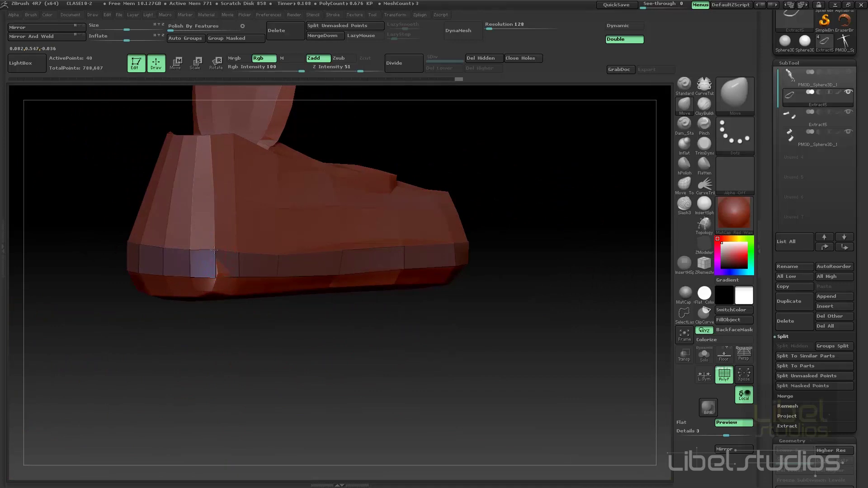
{"action": "mouse_move", "coordinate": [176, 331]}
{"action": "left_mouse_down"}
{"action": "mouse_move", "coordinate": [170, 256]}
{"action": "mouse_move", "coordinate": [320, 403]}
{"action": "mouse_move", "coordinate": [398, 369]}
{"action": "mouse_move", "coordinate": [608, 339]}
{"action": "left_mouse_up"}
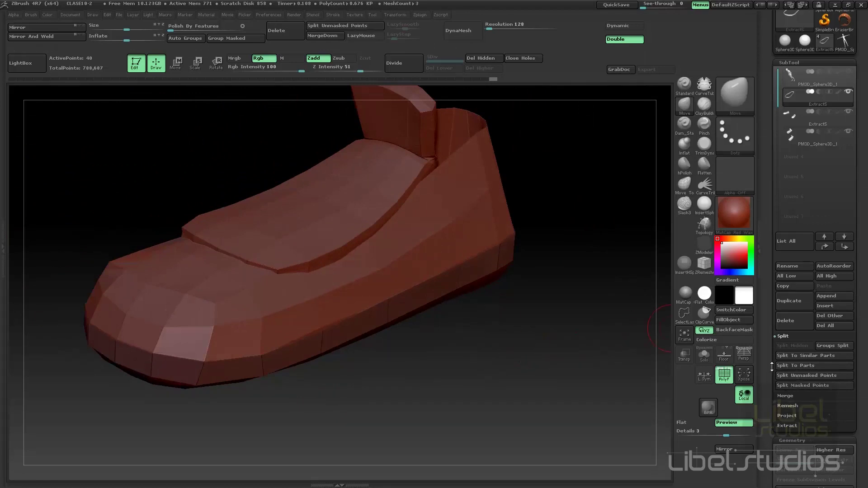
{"action": "left_click_drag", "start_coordinate": [782, 385], "coordinate": [785, 282]}
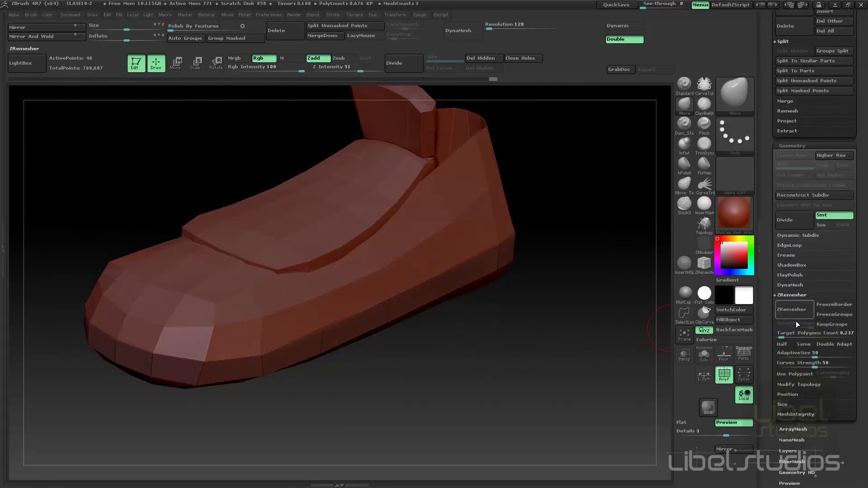
Step: Set EdgeLoop Elevation to 5 and loop count 1, then trial Panel Loops on the sole
{"action": "left_click", "coordinate": [789, 245]}
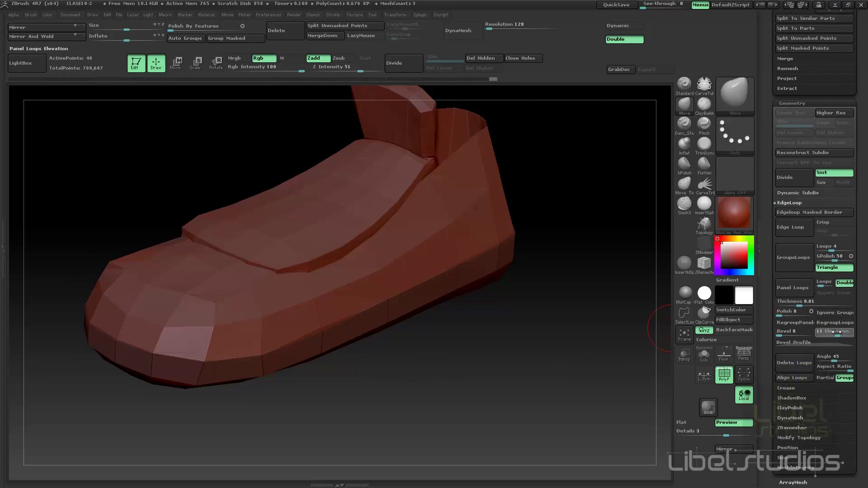
{"action": "type", "text": "5"}
{"action": "key", "text": "Return"}
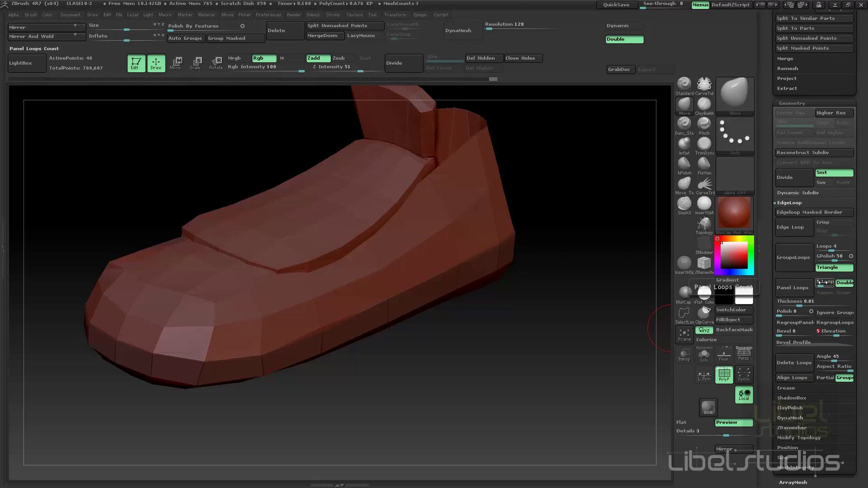
{"action": "type", "text": "1"}
{"action": "key", "text": "Return"}
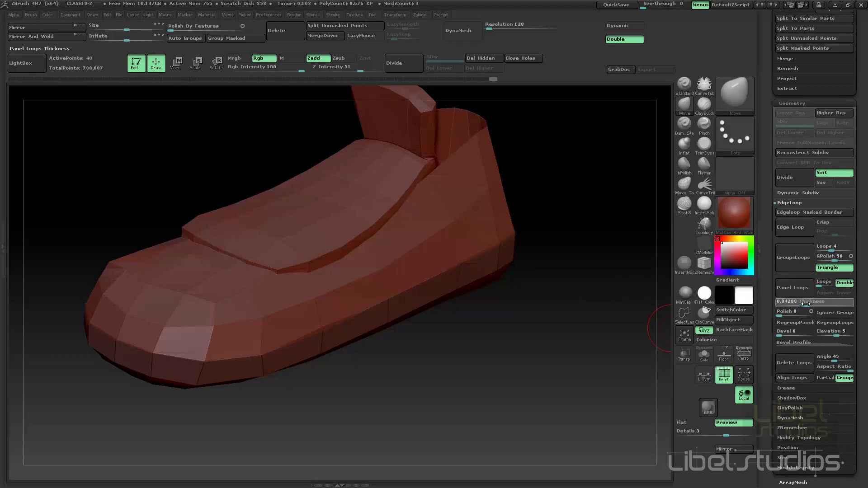
{"action": "left_click", "coordinate": [800, 291]}
{"action": "key", "text": "ctrl+z"}
Step: Tune the Panel Loops thickness through trial runs and apply the final 0.00588-thick panel band
{"action": "mouse_move", "coordinate": [616, 339]}
{"action": "left_mouse_down"}
{"action": "mouse_move", "coordinate": [584, 340]}
{"action": "mouse_move", "coordinate": [765, 328]}
{"action": "left_mouse_up"}
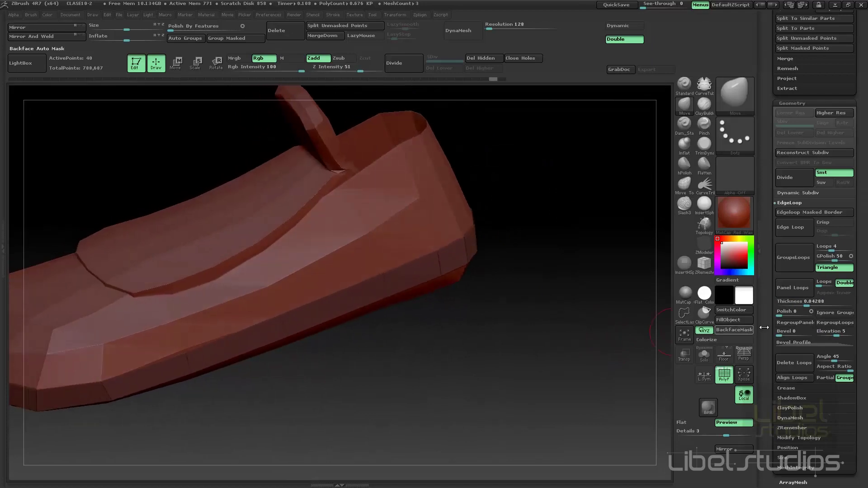
{"action": "left_click", "coordinate": [792, 288]}
{"action": "mouse_move", "coordinate": [610, 322]}
{"action": "left_mouse_down"}
{"action": "mouse_move", "coordinate": [575, 357]}
{"action": "mouse_move", "coordinate": [584, 318]}
{"action": "mouse_move", "coordinate": [594, 314]}
{"action": "left_mouse_up"}
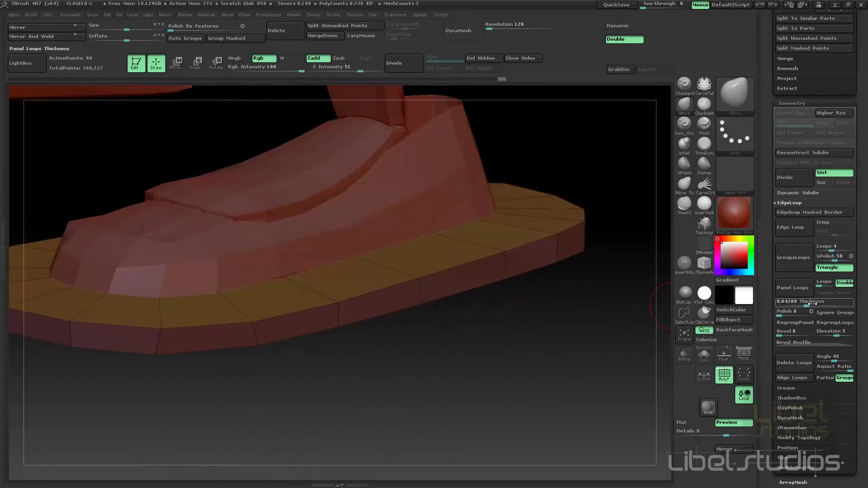
{"action": "key", "text": "ctrl+z"}
{"action": "left_click_drag", "start_coordinate": [803, 303], "coordinate": [809, 302]}
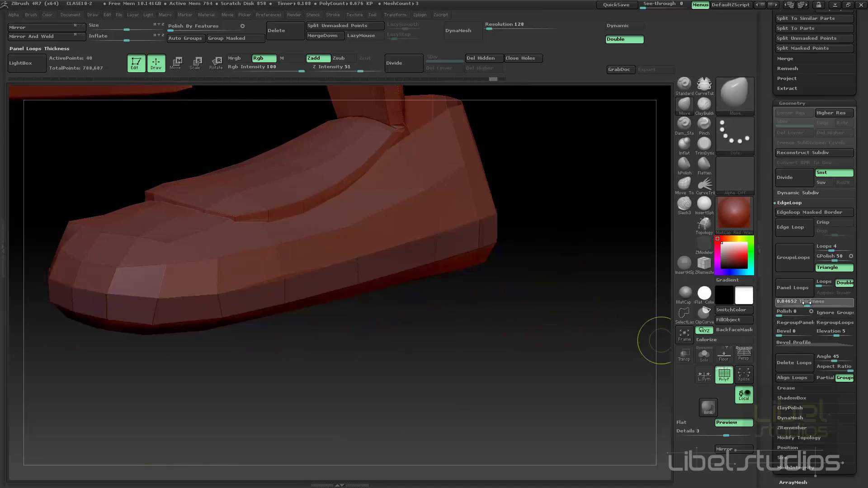
{"action": "left_click", "coordinate": [794, 285]}
{"action": "key", "text": "ctrl+z"}
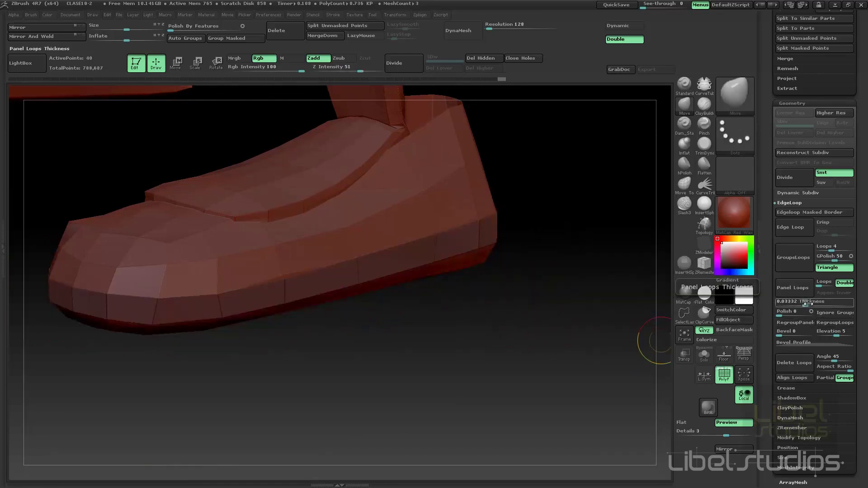
{"action": "left_click_drag", "start_coordinate": [803, 302], "coordinate": [799, 304]}
{"action": "left_click", "coordinate": [799, 289]}
{"action": "key", "text": "ctrl+z"}
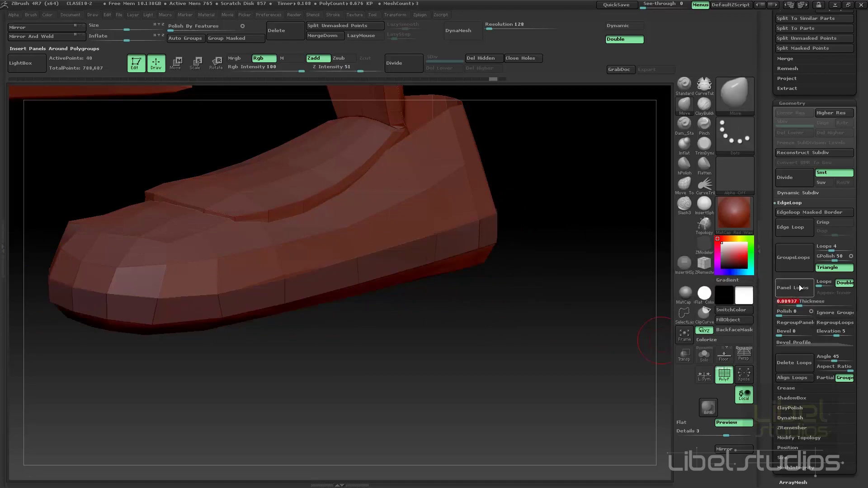
{"action": "left_click", "coordinate": [791, 288]}
{"action": "key", "text": "ctrl+z"}
{"action": "left_click", "coordinate": [794, 289]}
{"action": "mouse_move", "coordinate": [521, 323]}
{"action": "left_mouse_down"}
{"action": "mouse_move", "coordinate": [576, 345]}
{"action": "mouse_move", "coordinate": [629, 388]}
{"action": "mouse_move", "coordinate": [593, 392]}
{"action": "left_mouse_up"}
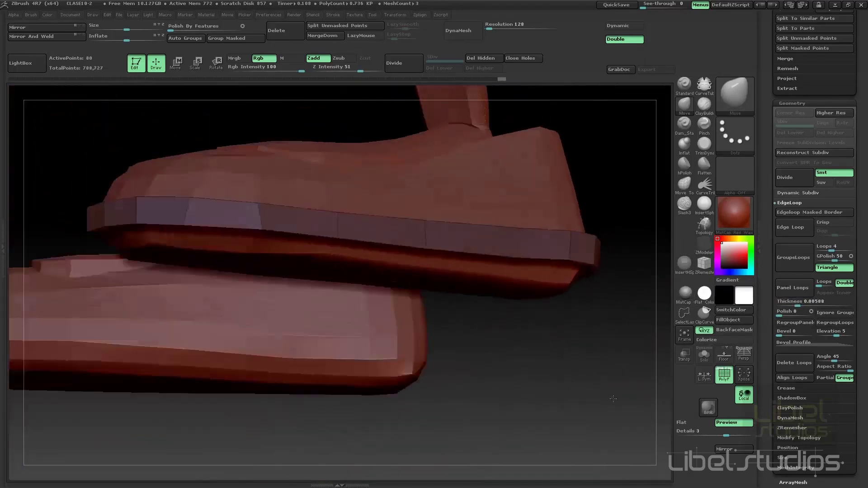
{"action": "key", "text": "ctrl"}
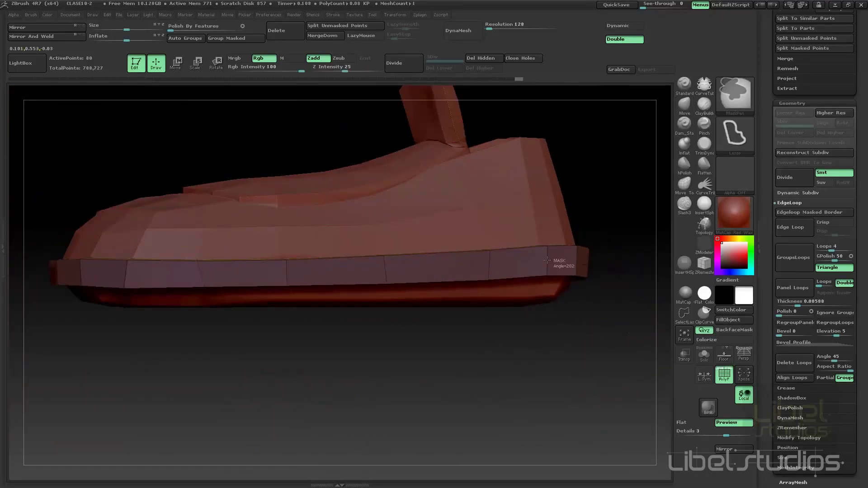
Step: Lasso-mask the top band of the sole
{"action": "left_click_drag", "start_coordinate": [547, 261], "coordinate": [426, 272], "text": "ctrl"}
{"action": "left_click_drag", "start_coordinate": [320, 274], "coordinate": [135, 274], "text": "ctrl"}
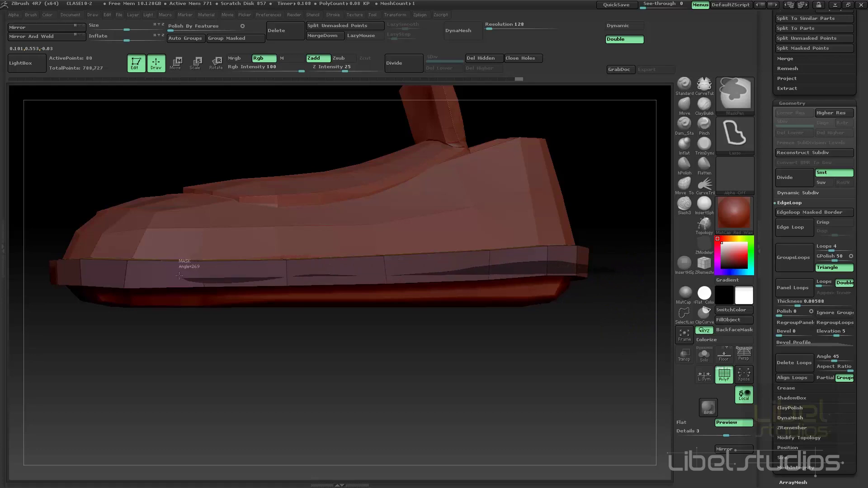
{"action": "left_click_drag", "start_coordinate": [80, 274], "coordinate": [28, 270], "text": "ctrl"}
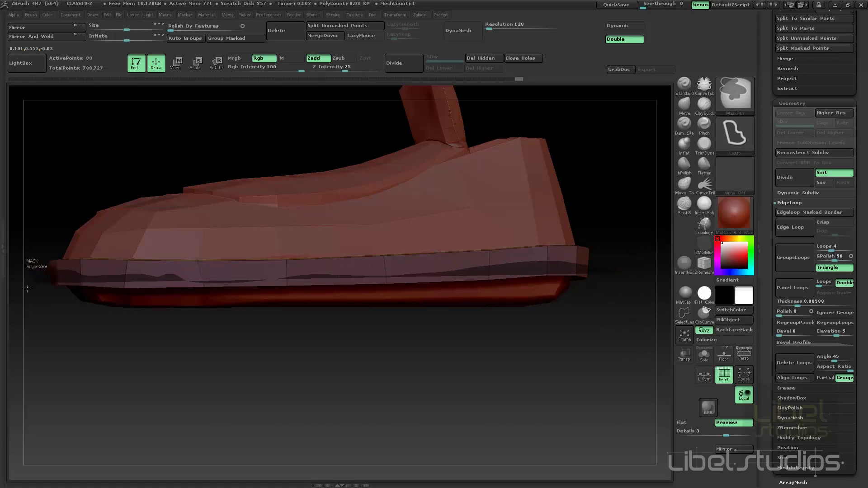
{"action": "mouse_move", "coordinate": [478, 391]}
{"action": "left_mouse_down"}
{"action": "mouse_move", "coordinate": [539, 397]}
{"action": "mouse_move", "coordinate": [370, 304]}
{"action": "mouse_move", "coordinate": [446, 343]}
{"action": "mouse_move", "coordinate": [549, 364]}
{"action": "mouse_move", "coordinate": [456, 330]}
{"action": "mouse_move", "coordinate": [465, 291]}
{"action": "mouse_move", "coordinate": [407, 293]}
{"action": "mouse_move", "coordinate": [404, 329]}
{"action": "mouse_move", "coordinate": [402, 322]}
{"action": "mouse_move", "coordinate": [422, 325]}
{"action": "mouse_move", "coordinate": [622, 100]}
{"action": "left_mouse_up"}
Step: Drag the unmasked lower sole downward with a Move transpose line to thicken it
{"action": "key", "text": "w"}
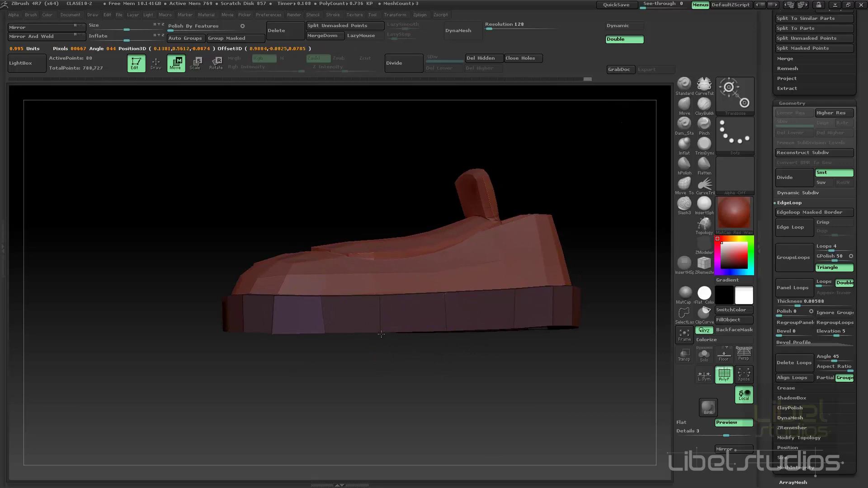
{"action": "mouse_move", "coordinate": [380, 333]}
{"action": "left_mouse_down"}
{"action": "mouse_move", "coordinate": [381, 413]}
{"action": "mouse_move", "coordinate": [381, 383]}
{"action": "left_mouse_up"}
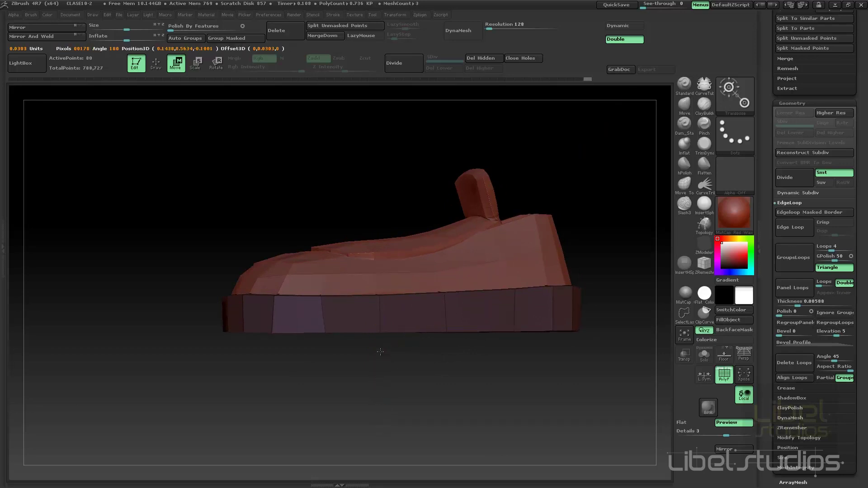
{"action": "left_click_drag", "start_coordinate": [379, 338], "coordinate": [380, 335]}
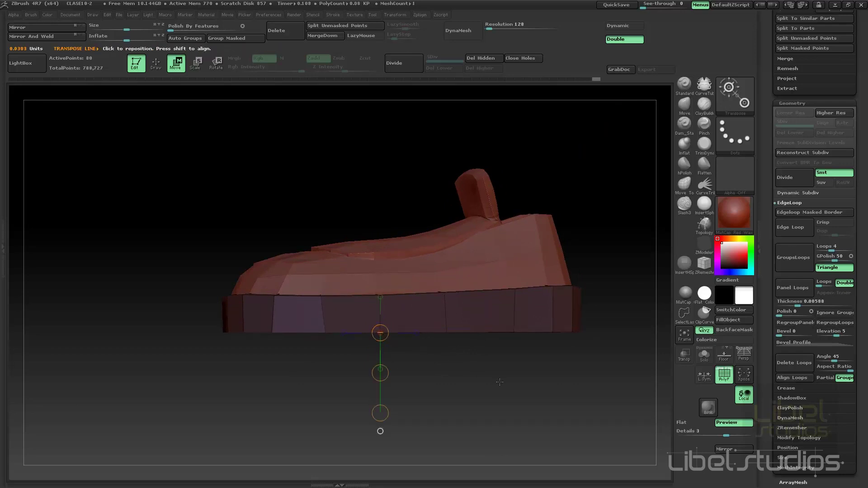
{"action": "key", "text": "q"}
{"action": "mouse_move", "coordinate": [500, 382]}
{"action": "left_mouse_down"}
{"action": "mouse_move", "coordinate": [504, 393]}
{"action": "mouse_move", "coordinate": [483, 409]}
{"action": "mouse_move", "coordinate": [474, 373]}
{"action": "mouse_move", "coordinate": [494, 394]}
{"action": "mouse_move", "coordinate": [466, 359]}
{"action": "mouse_move", "coordinate": [490, 367]}
{"action": "left_mouse_up"}
Step: Clear the mask, select ZModeler, and set its edge action to Bevel
{"action": "key", "text": "ctrl"}
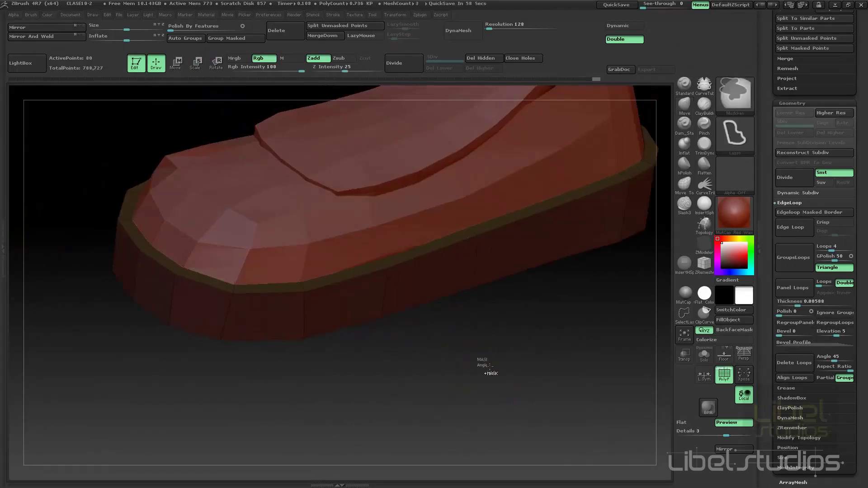
{"action": "left_click", "coordinate": [490, 366], "text": "ctrl"}
{"action": "left_click", "coordinate": [703, 249]}
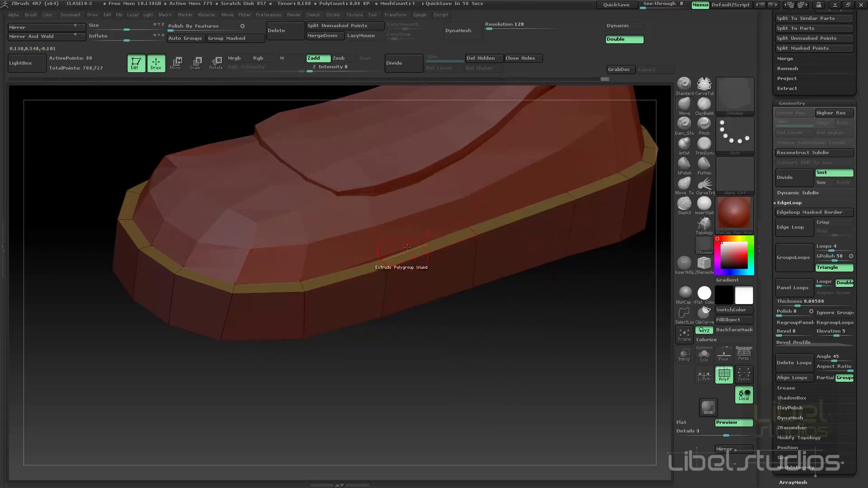
{"action": "key", "text": "space"}
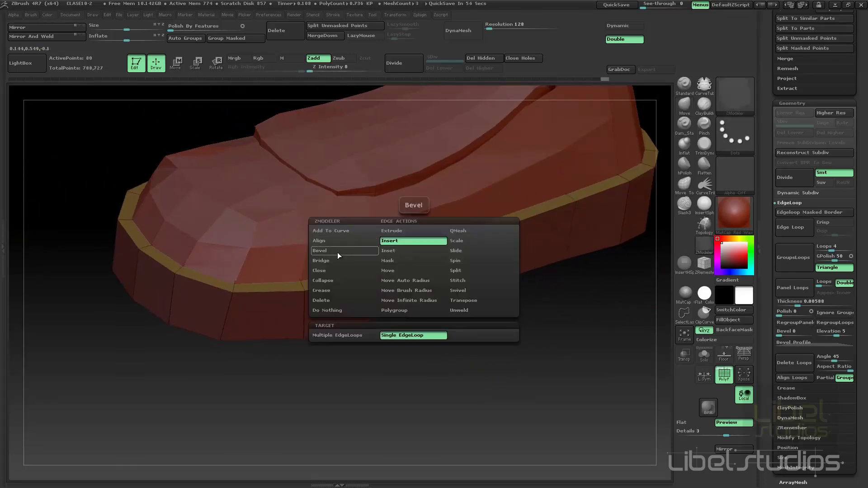
{"action": "left_click", "coordinate": [339, 253]}
Step: Bevel the sole's top and bottom edge loops, undoing a stray vertical loop
{"action": "left_click", "coordinate": [267, 296]}
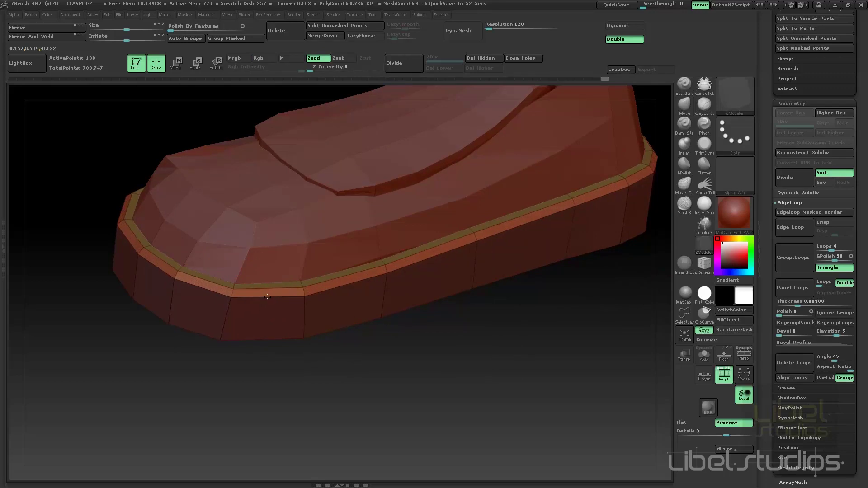
{"action": "mouse_move", "coordinate": [286, 384]}
{"action": "left_mouse_down"}
{"action": "mouse_move", "coordinate": [304, 380]}
{"action": "mouse_move", "coordinate": [291, 250]}
{"action": "mouse_move", "coordinate": [292, 132]}
{"action": "mouse_move", "coordinate": [349, 368]}
{"action": "mouse_move", "coordinate": [378, 390]}
{"action": "mouse_move", "coordinate": [338, 355]}
{"action": "left_mouse_up"}
{"action": "left_click", "coordinate": [358, 374]}
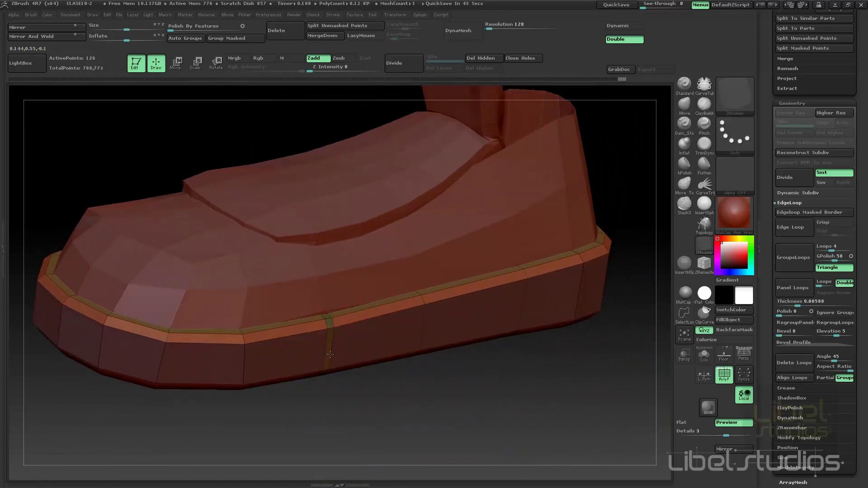
{"action": "key", "text": "ctrl+z"}
{"action": "mouse_move", "coordinate": [397, 446]}
{"action": "left_mouse_down"}
{"action": "mouse_move", "coordinate": [427, 437]}
{"action": "mouse_move", "coordinate": [459, 258]}
{"action": "mouse_move", "coordinate": [479, 310]}
{"action": "mouse_move", "coordinate": [453, 366]}
{"action": "mouse_move", "coordinate": [315, 302]}
{"action": "mouse_move", "coordinate": [407, 397]}
{"action": "mouse_move", "coordinate": [470, 415]}
{"action": "mouse_move", "coordinate": [501, 311]}
{"action": "left_mouse_up"}
{"action": "mouse_move", "coordinate": [493, 360]}
{"action": "left_mouse_down"}
{"action": "mouse_move", "coordinate": [496, 231]}
{"action": "mouse_move", "coordinate": [488, 243]}
{"action": "left_mouse_up"}
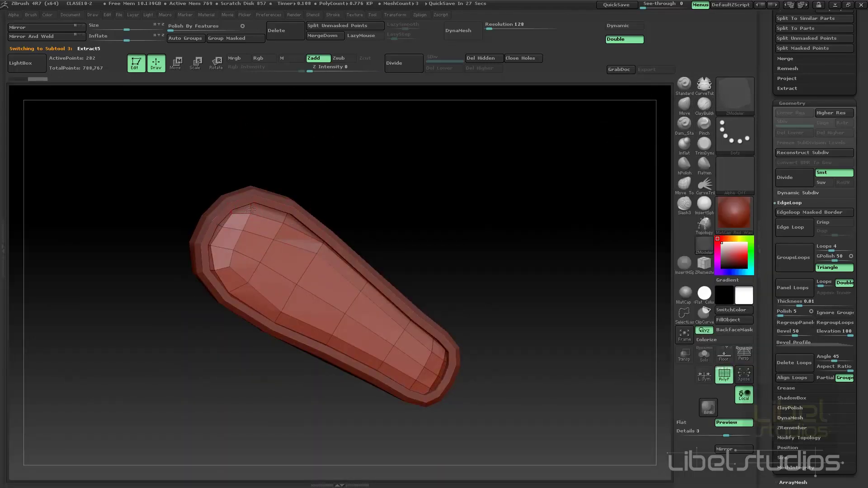
Step: Set ZModeler's polygon action to Polygroup and start regrouping the boot tip polygons
{"action": "left_click_drag", "start_coordinate": [251, 210], "coordinate": [268, 216]}
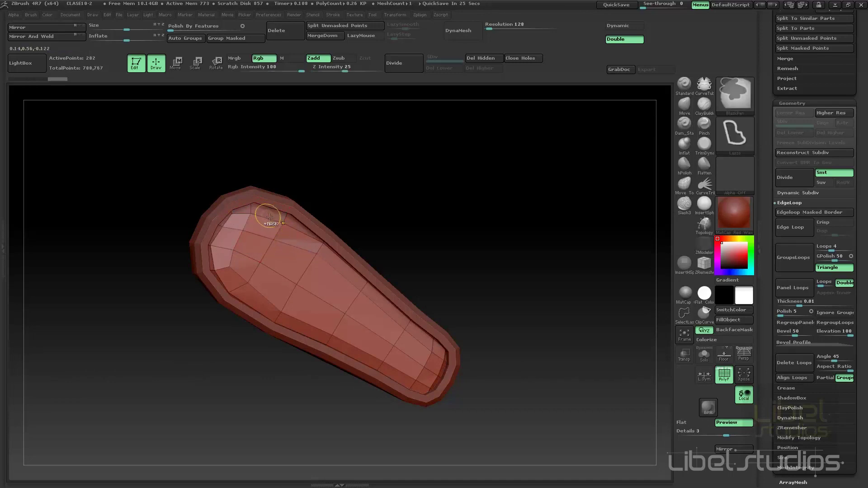
{"action": "key", "text": "space"}
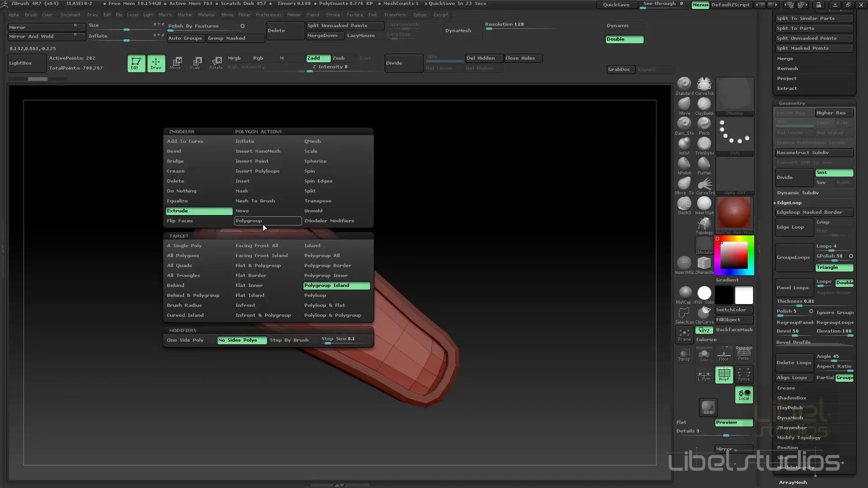
{"action": "left_click", "coordinate": [263, 221]}
{"action": "left_click", "coordinate": [269, 227]}
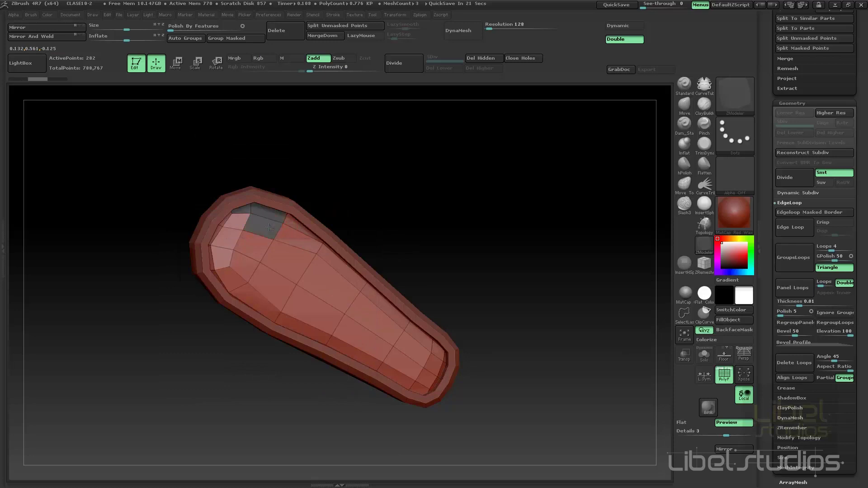
{"action": "left_click_drag", "start_coordinate": [371, 174], "coordinate": [338, 196]}
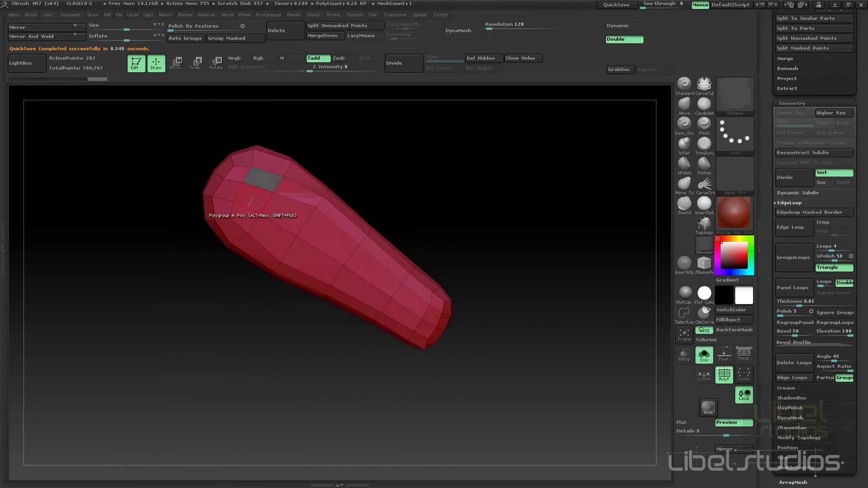
Step: Add the remaining tip polygons on top and left side into the new grey polygroup
{"action": "left_click_drag", "start_coordinate": [243, 155], "coordinate": [317, 199]}
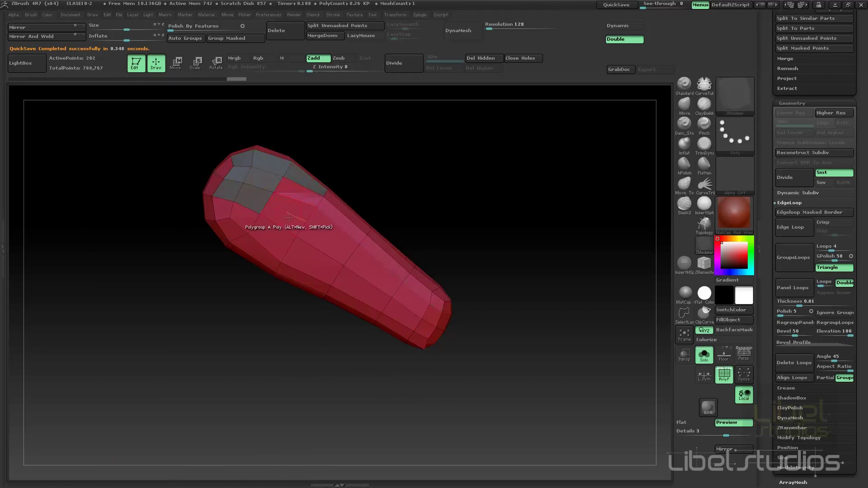
{"action": "left_click", "coordinate": [293, 193]}
{"action": "left_click_drag", "start_coordinate": [325, 138], "coordinate": [331, 135]}
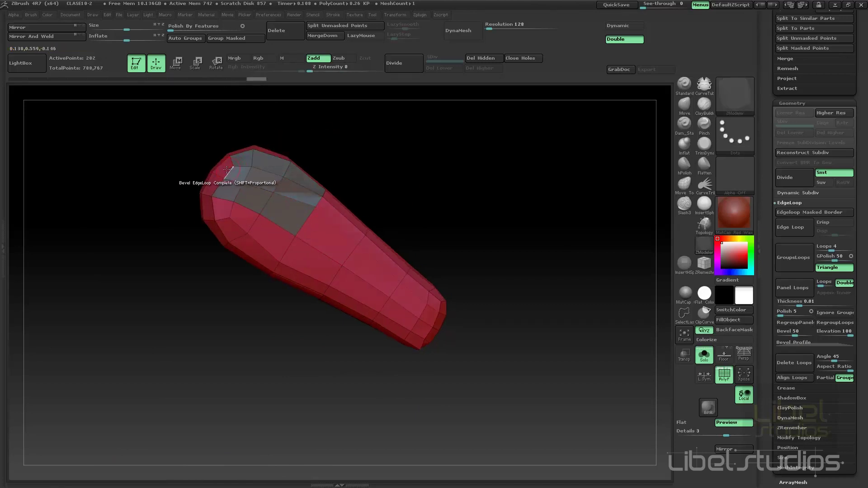
{"action": "left_click", "coordinate": [216, 218]}
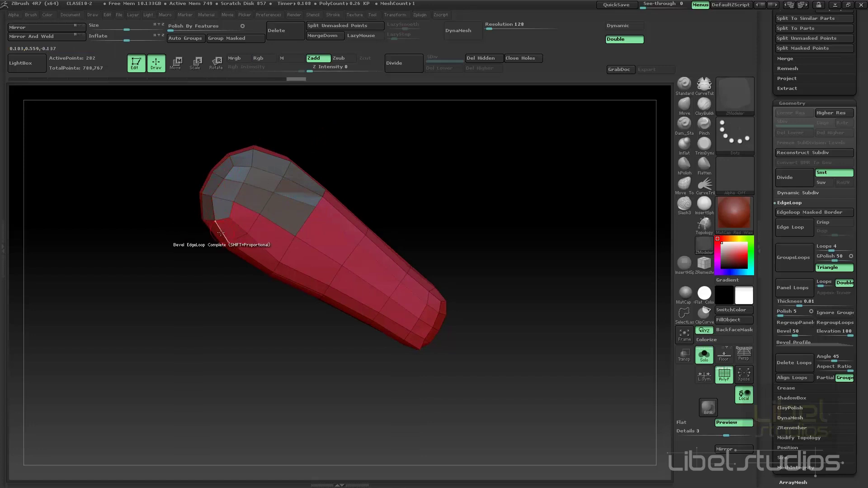
{"action": "left_click", "coordinate": [221, 233]}
{"action": "left_click", "coordinate": [241, 221]}
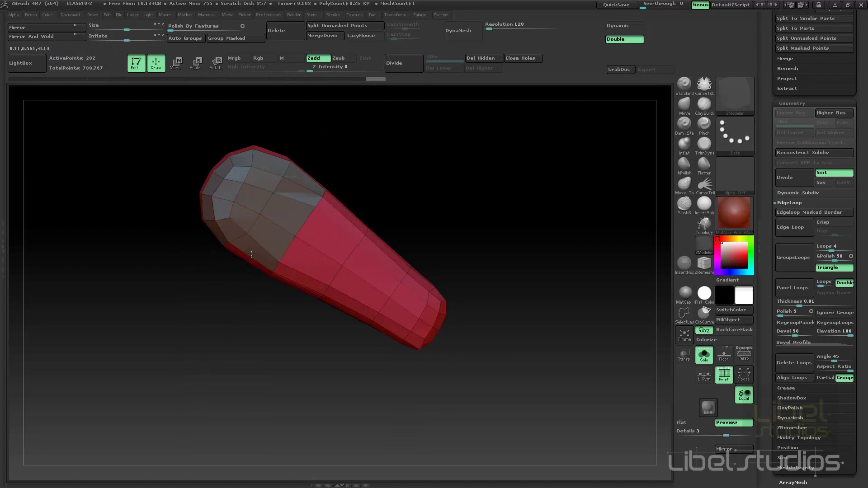
{"action": "left_click", "coordinate": [258, 245]}
{"action": "left_click", "coordinate": [290, 290]}
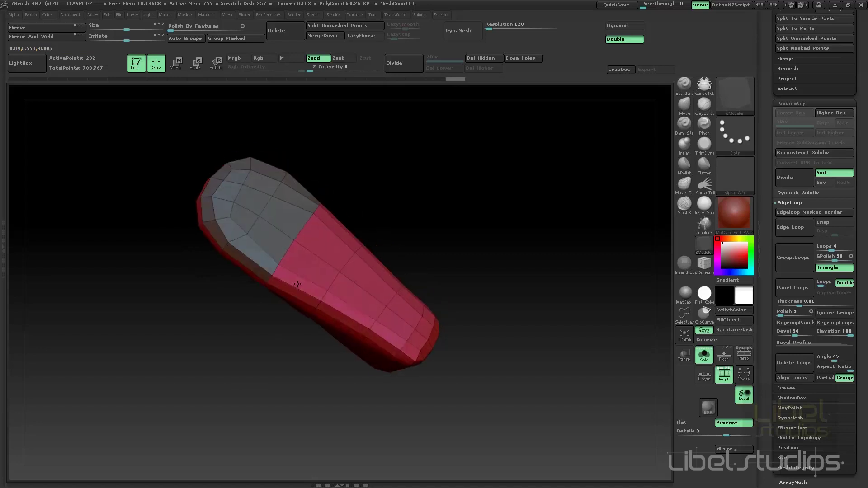
{"action": "left_click_drag", "start_coordinate": [290, 289], "coordinate": [291, 199]}
{"action": "left_click", "coordinate": [298, 285]}
{"action": "key", "text": "space"}
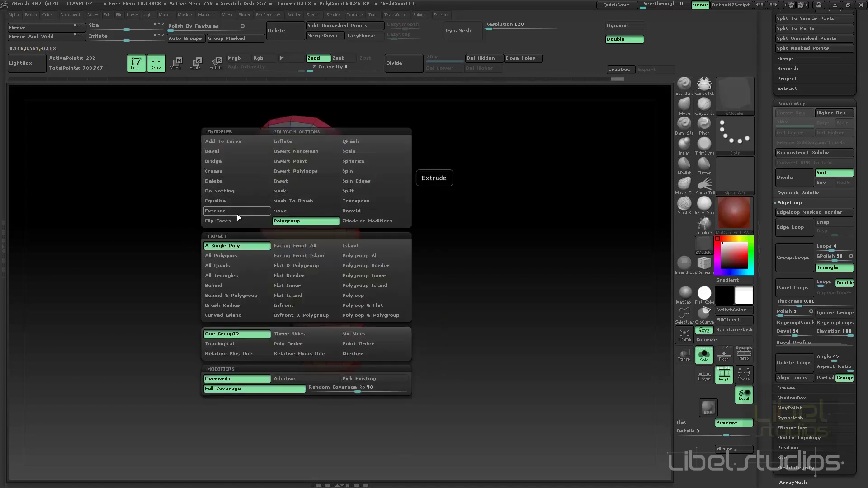
Step: Set the extrude target to Polygroup Island, undoing a trial bevel on the top edge
{"action": "left_click", "coordinate": [236, 212]}
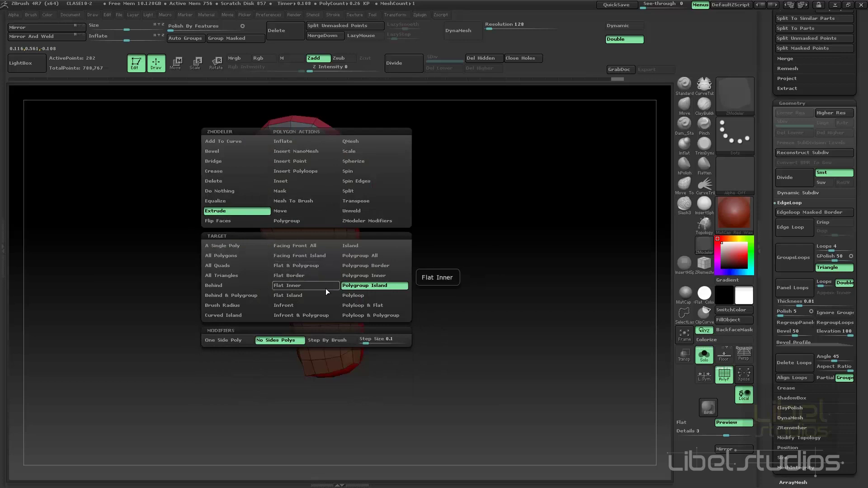
{"action": "key", "text": "ctrl+z"}
{"action": "left_click_drag", "start_coordinate": [438, 128], "coordinate": [393, 153]}
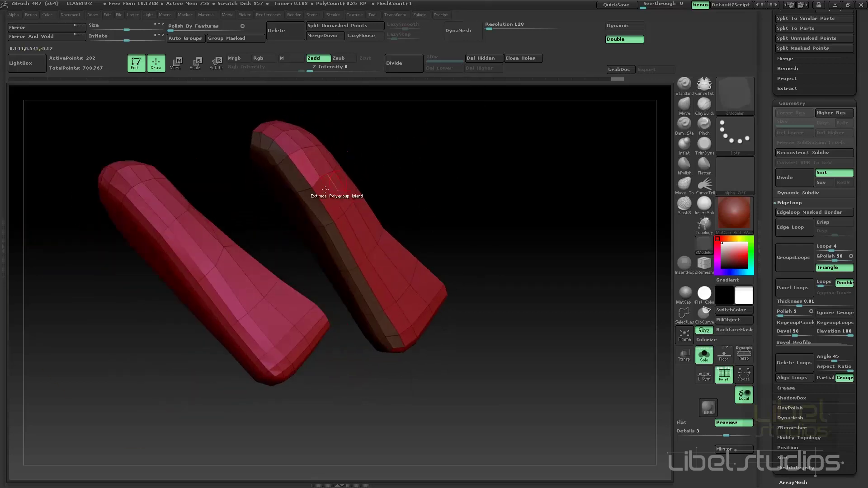
{"action": "left_click_drag", "start_coordinate": [296, 191], "coordinate": [288, 187]}
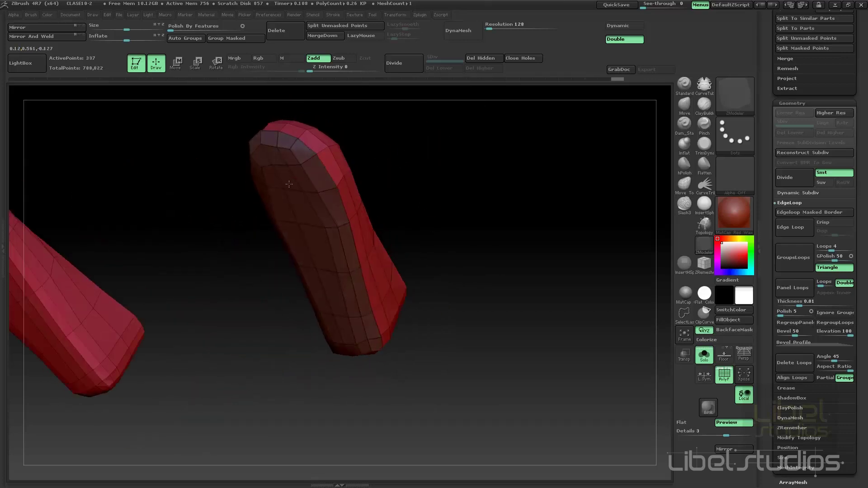
{"action": "key", "text": "ctrl+z"}
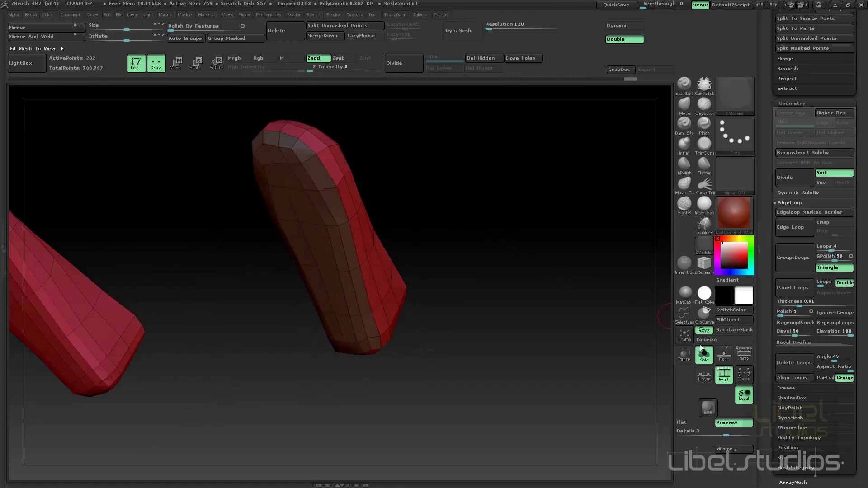
Step: Turn off Solo, extrude the inner polygroup into a raised surface, and select the sole piece
{"action": "left_click", "coordinate": [704, 356]}
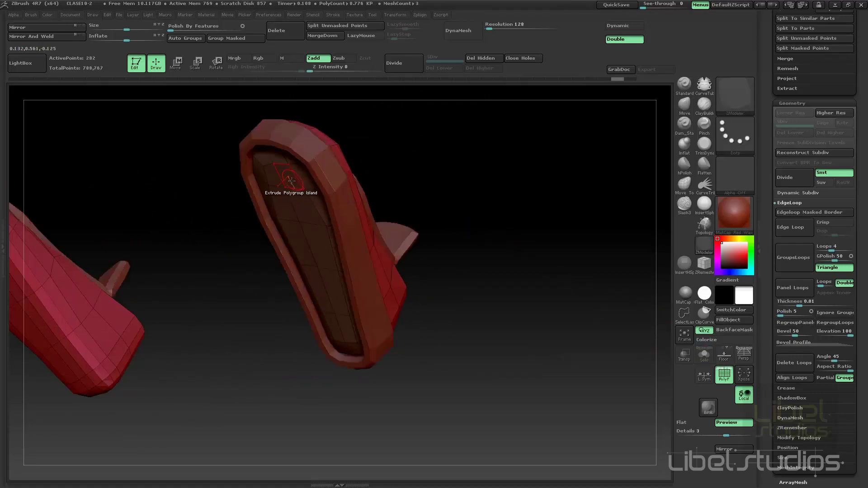
{"action": "left_click_drag", "start_coordinate": [292, 181], "coordinate": [286, 193]}
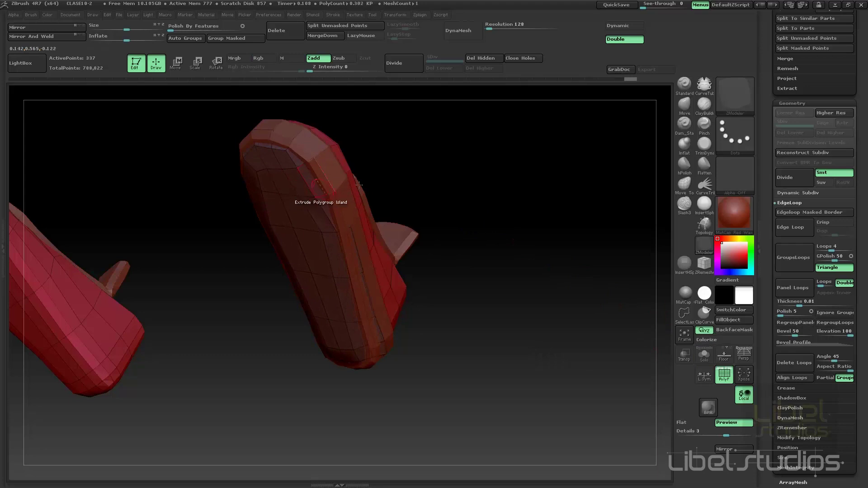
{"action": "mouse_move", "coordinate": [359, 185]}
{"action": "left_mouse_down"}
{"action": "mouse_move", "coordinate": [425, 184]}
{"action": "mouse_move", "coordinate": [475, 208]}
{"action": "mouse_move", "coordinate": [466, 155]}
{"action": "mouse_move", "coordinate": [441, 224]}
{"action": "mouse_move", "coordinate": [413, 237]}
{"action": "mouse_move", "coordinate": [461, 287]}
{"action": "mouse_move", "coordinate": [447, 272]}
{"action": "mouse_move", "coordinate": [452, 313]}
{"action": "mouse_move", "coordinate": [362, 223]}
{"action": "left_mouse_up"}
{"action": "left_click", "coordinate": [365, 226], "text": "alt"}
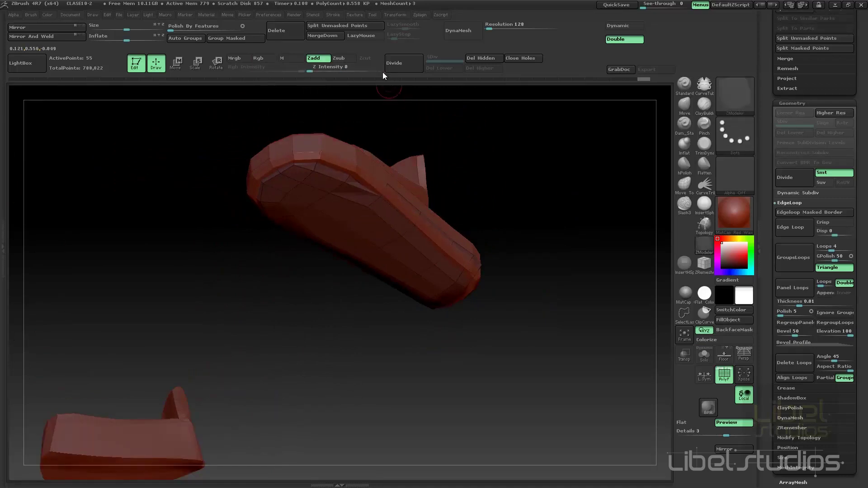
{"action": "left_click_drag", "start_coordinate": [769, 57], "coordinate": [769, 122]}
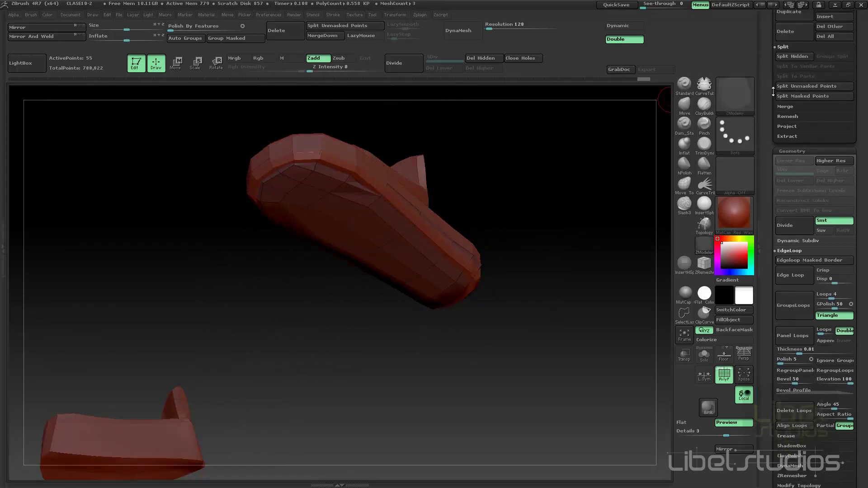
{"action": "mouse_move", "coordinate": [645, 142]}
{"action": "left_mouse_down"}
{"action": "mouse_move", "coordinate": [527, 207]}
{"action": "mouse_move", "coordinate": [549, 258]}
{"action": "mouse_move", "coordinate": [552, 171]}
{"action": "mouse_move", "coordinate": [545, 196]}
{"action": "mouse_move", "coordinate": [568, 208]}
{"action": "mouse_move", "coordinate": [517, 218]}
{"action": "mouse_move", "coordinate": [496, 271]}
{"action": "left_mouse_up"}
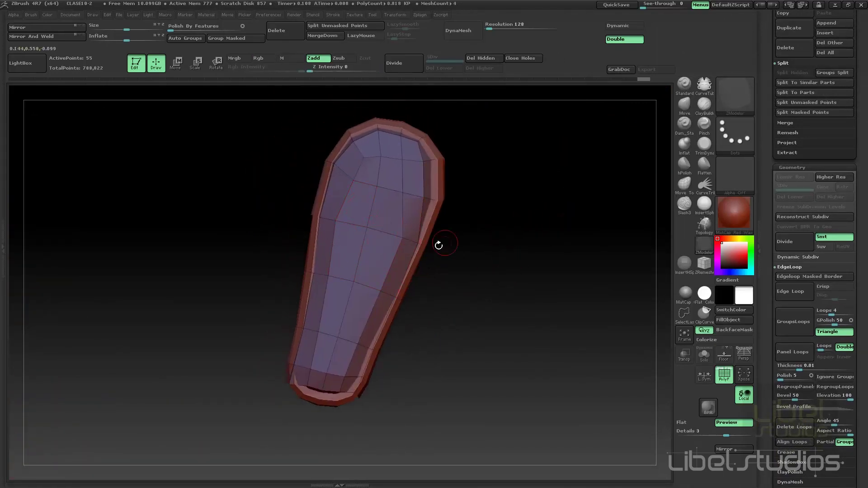
{"action": "key", "text": "w"}
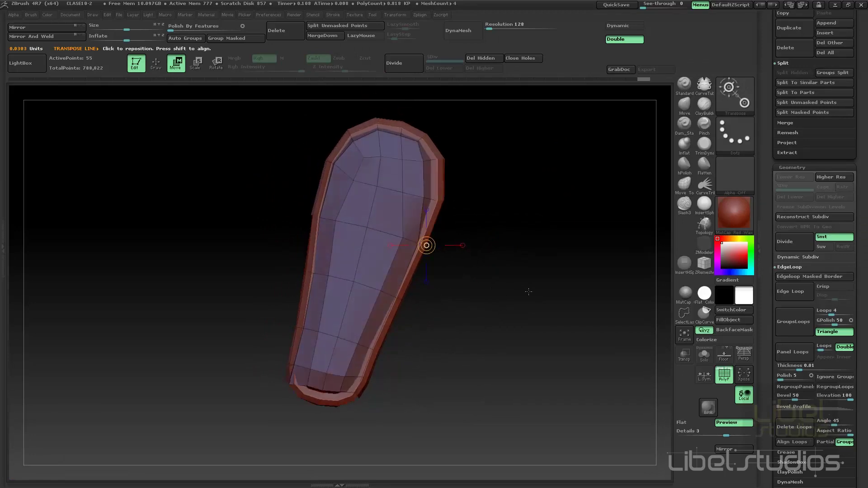
{"action": "left_click", "coordinate": [683, 108]}
{"action": "left_click_drag", "start_coordinate": [511, 237], "coordinate": [367, 317], "text": "alt"}
{"action": "key", "text": "s"}
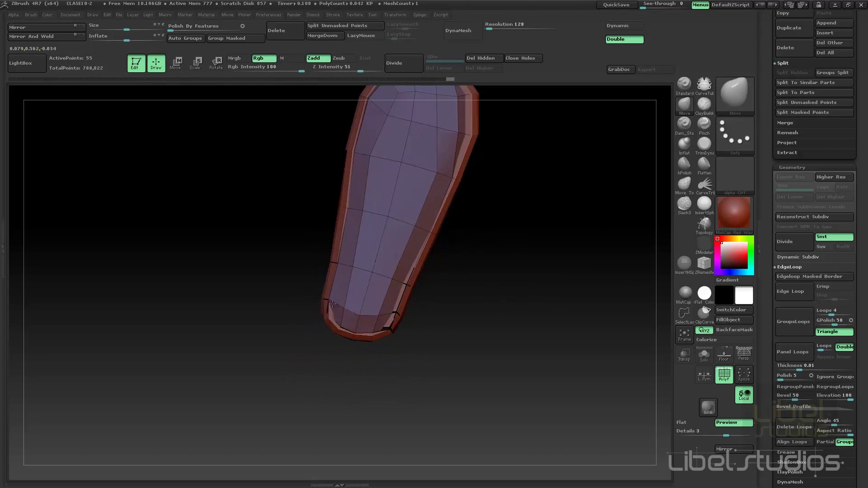
{"action": "key", "text": "w"}
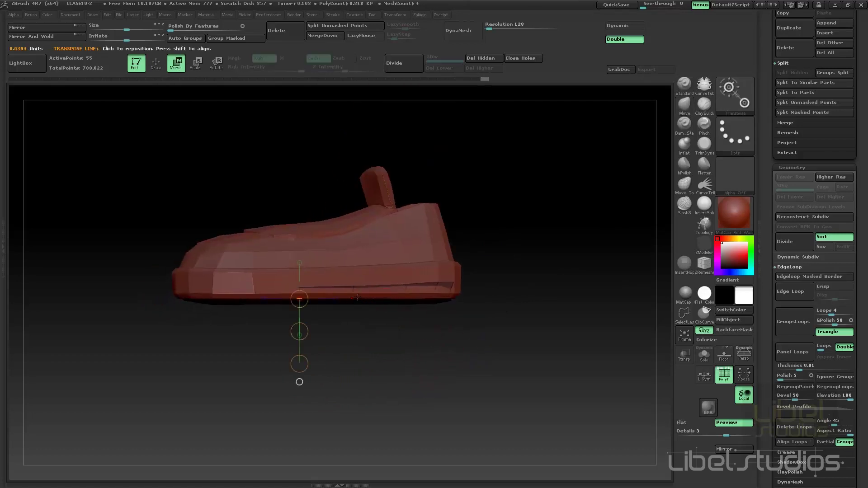
{"action": "left_click_drag", "start_coordinate": [355, 286], "coordinate": [354, 368]}
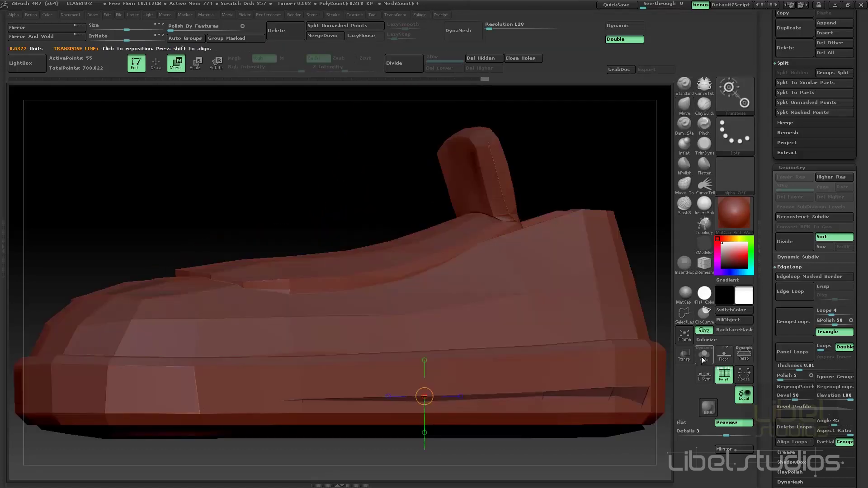
{"action": "left_click", "coordinate": [702, 354]}
{"action": "key", "text": "f"}
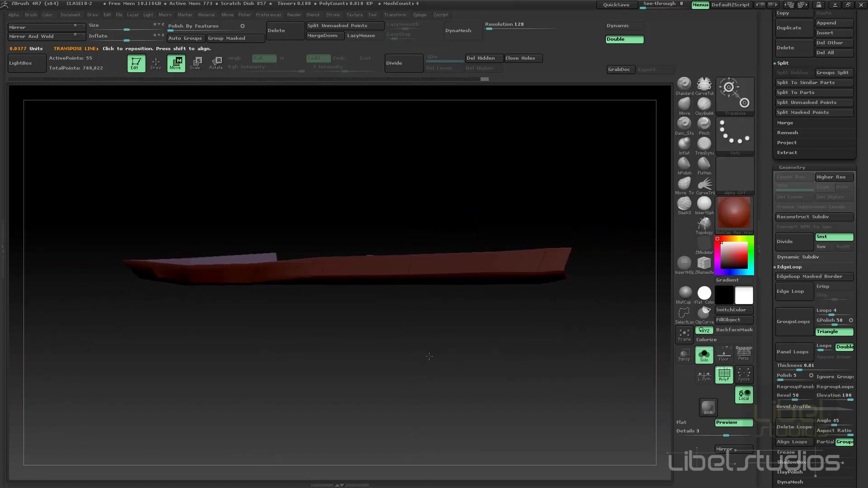
{"action": "left_click_drag", "start_coordinate": [412, 252], "coordinate": [412, 359]}
{"action": "left_click_drag", "start_coordinate": [408, 305], "coordinate": [405, 280]}
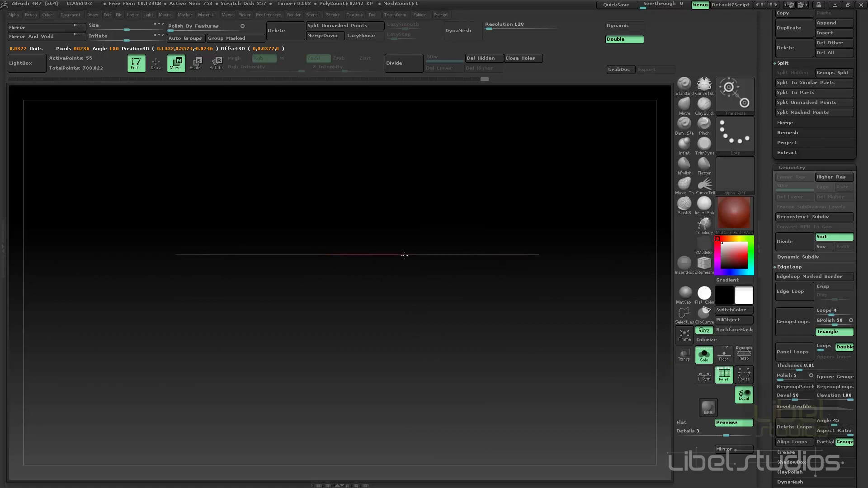
{"action": "mouse_move", "coordinate": [410, 269]}
{"action": "left_mouse_down"}
{"action": "mouse_move", "coordinate": [500, 267]}
{"action": "mouse_move", "coordinate": [529, 219]}
{"action": "left_mouse_up"}
{"action": "key", "text": "q"}
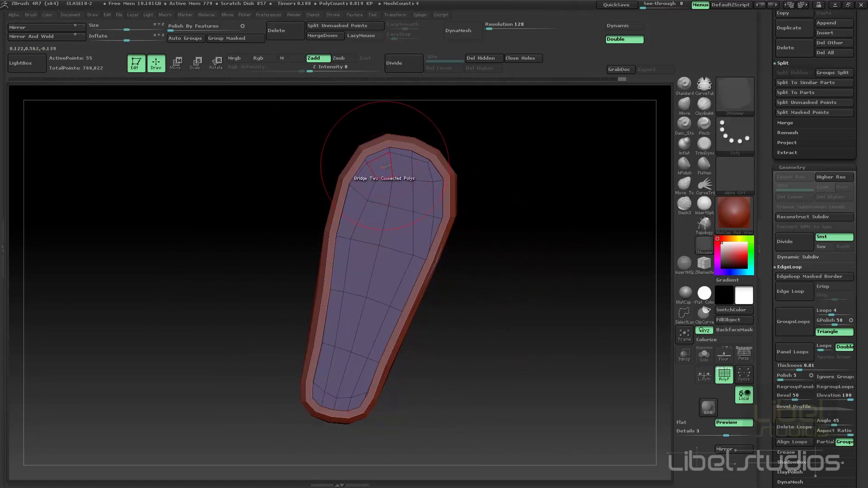
Step: Insert an edge loop across the insole with ZModeler's Insert Edges action
{"action": "left_click_drag", "start_coordinate": [362, 175], "coordinate": [329, 199]}
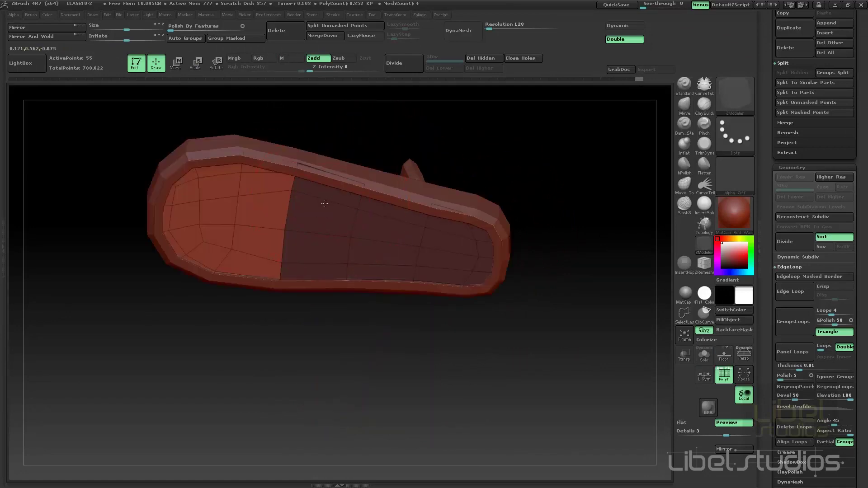
{"action": "key", "text": "space"}
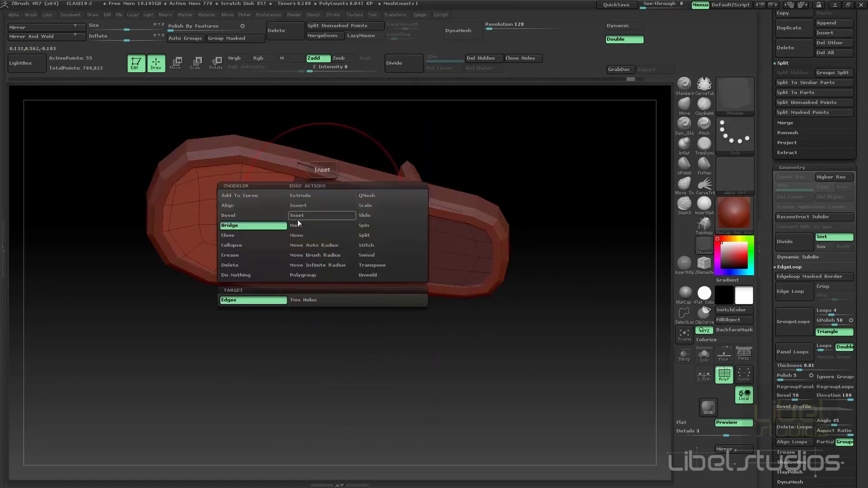
{"action": "left_click", "coordinate": [298, 209]}
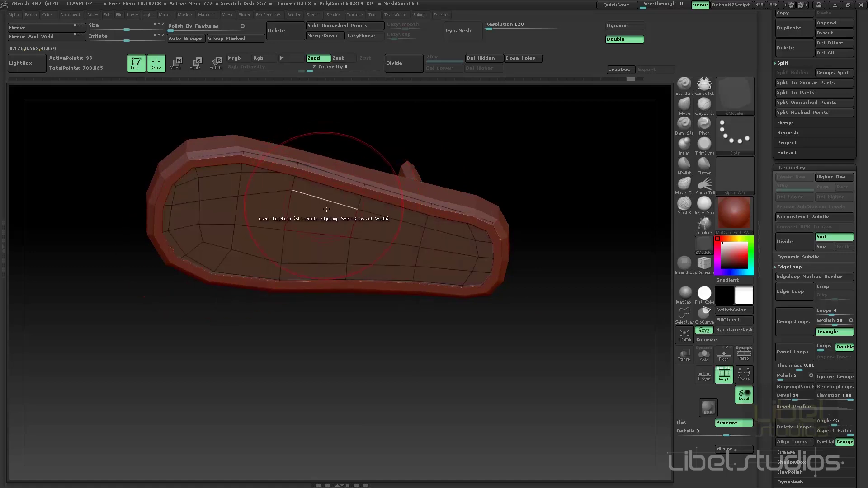
{"action": "left_click", "coordinate": [327, 209], "text": "alt"}
{"action": "left_click", "coordinate": [328, 203]}
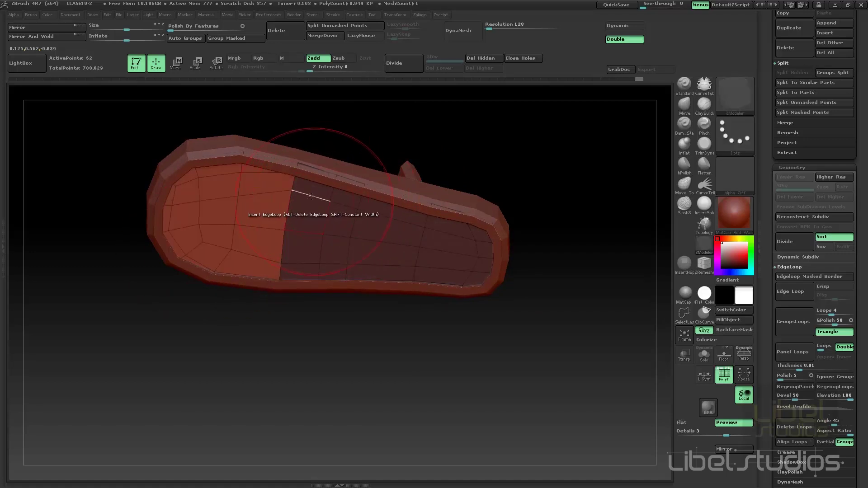
Step: Select the Extract5 insole subtool and display it in Solo mode
{"action": "left_click", "coordinate": [309, 167], "text": "alt"}
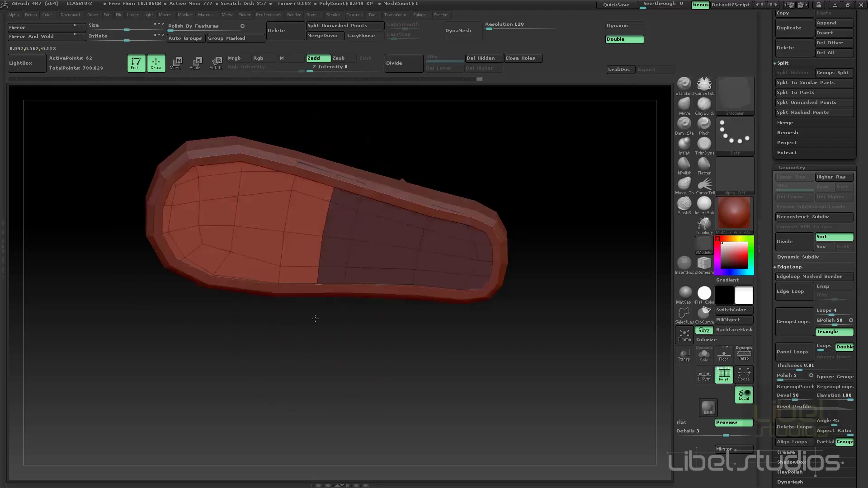
{"action": "left_click", "coordinate": [307, 169], "text": "alt"}
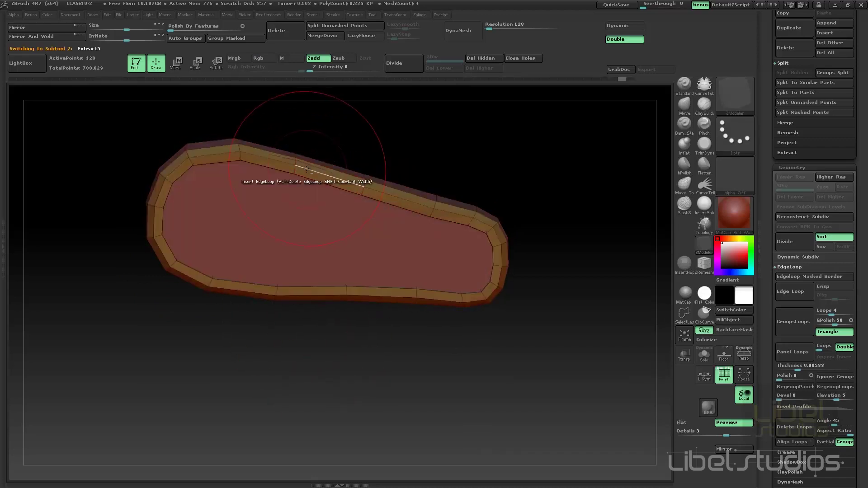
{"action": "left_click", "coordinate": [313, 213], "text": "alt"}
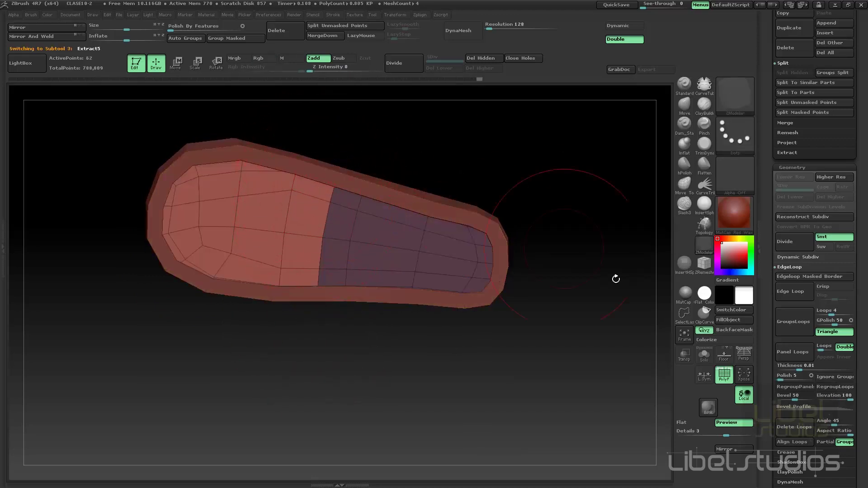
{"action": "left_click", "coordinate": [704, 355]}
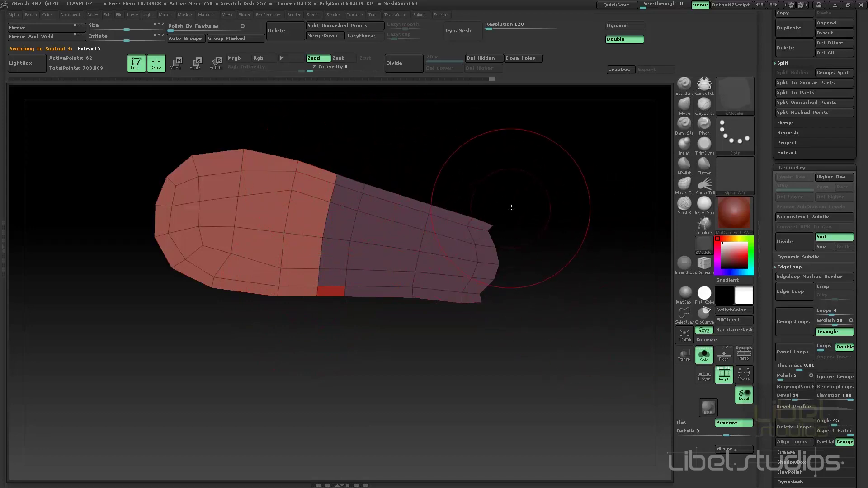
Step: From below the sole, extrude the insole polygons into a thicker, stepped slab
{"action": "left_click_drag", "start_coordinate": [452, 177], "coordinate": [596, 262]}
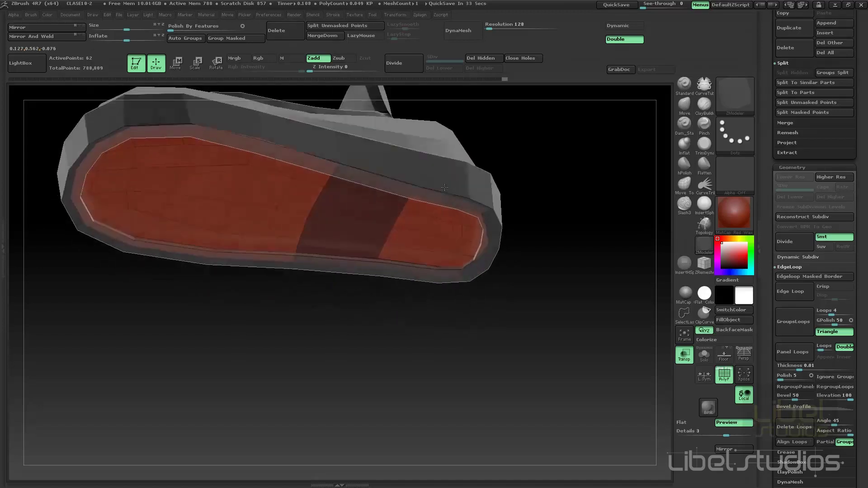
{"action": "left_click_drag", "start_coordinate": [349, 359], "coordinate": [355, 419]}
{"action": "mouse_move", "coordinate": [251, 205]}
{"action": "left_mouse_down"}
{"action": "mouse_move", "coordinate": [262, 229]}
{"action": "mouse_move", "coordinate": [394, 341]}
{"action": "mouse_move", "coordinate": [413, 324]}
{"action": "left_mouse_up"}
Step: Turn off transparency so the boot renders solid red, and zoom in on the sole rim
{"action": "left_click", "coordinate": [686, 360]}
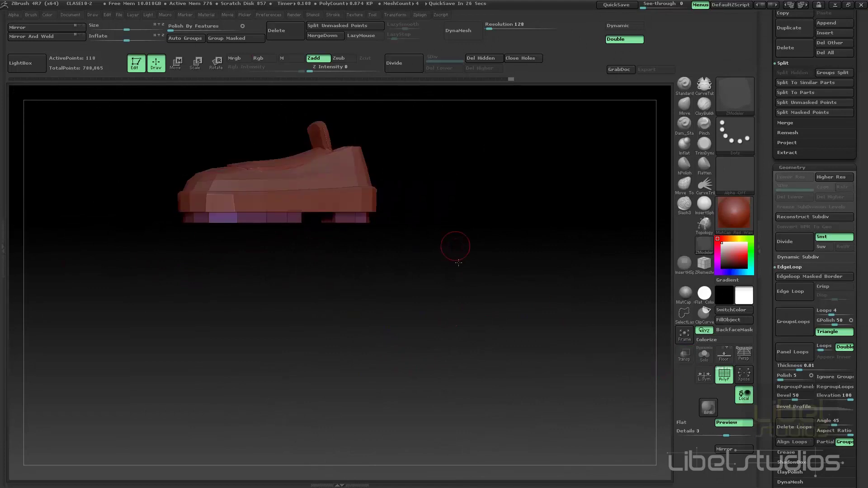
{"action": "mouse_move", "coordinate": [456, 248]}
{"action": "left_mouse_down"}
{"action": "mouse_move", "coordinate": [465, 306]}
{"action": "mouse_move", "coordinate": [456, 397]}
{"action": "mouse_move", "coordinate": [490, 374]}
{"action": "mouse_move", "coordinate": [498, 273]}
{"action": "mouse_move", "coordinate": [409, 326]}
{"action": "mouse_move", "coordinate": [382, 371]}
{"action": "mouse_move", "coordinate": [359, 369]}
{"action": "mouse_move", "coordinate": [363, 391]}
{"action": "mouse_move", "coordinate": [387, 386]}
{"action": "mouse_move", "coordinate": [372, 370]}
{"action": "mouse_move", "coordinate": [389, 369]}
{"action": "mouse_move", "coordinate": [446, 381]}
{"action": "mouse_move", "coordinate": [393, 262]}
{"action": "mouse_move", "coordinate": [426, 300]}
{"action": "mouse_move", "coordinate": [430, 326]}
{"action": "mouse_move", "coordinate": [537, 335]}
{"action": "mouse_move", "coordinate": [448, 227]}
{"action": "left_mouse_up"}
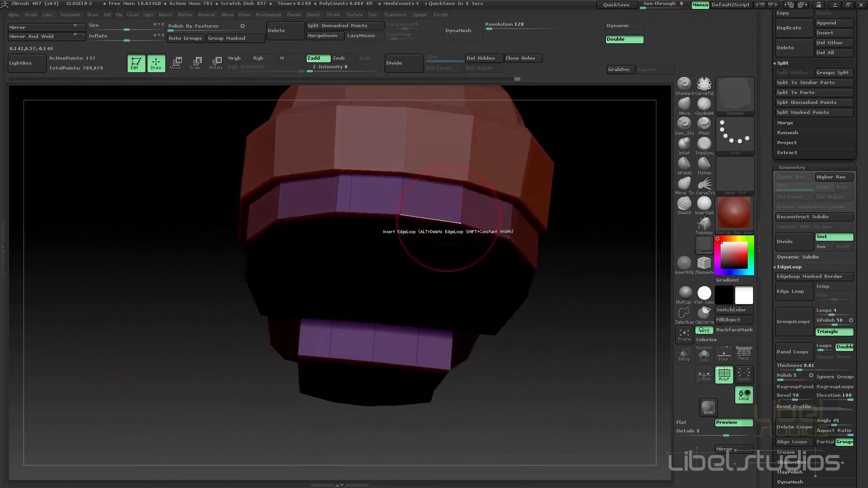
{"action": "left_click_drag", "start_coordinate": [486, 249], "coordinate": [563, 261], "text": "alt"}
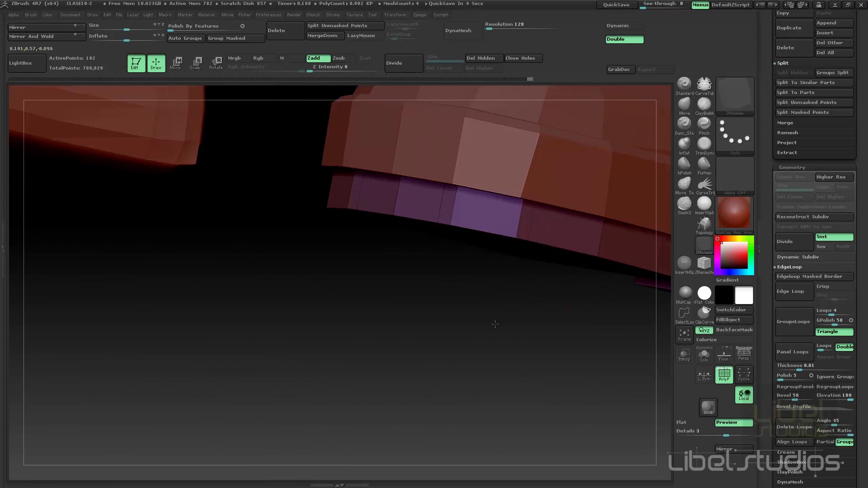
{"action": "left_click_drag", "start_coordinate": [527, 236], "coordinate": [479, 247]}
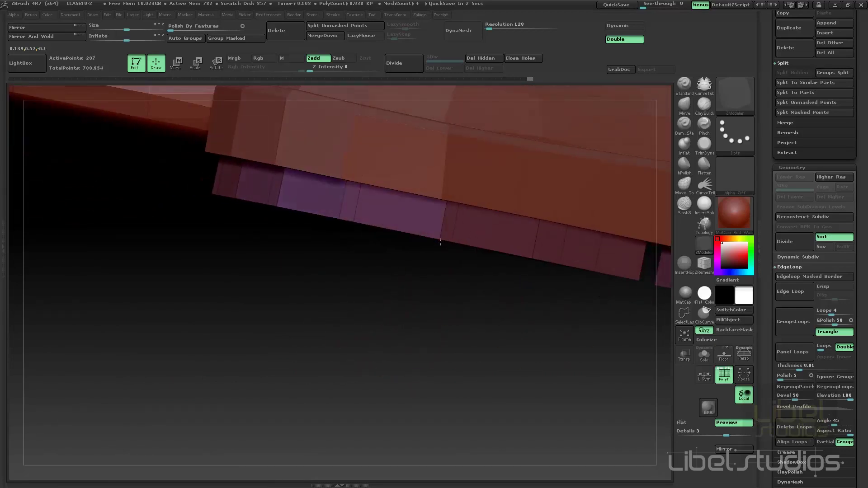
{"action": "mouse_move", "coordinate": [353, 324]}
{"action": "left_mouse_down"}
{"action": "mouse_move", "coordinate": [368, 327]}
{"action": "mouse_move", "coordinate": [354, 252]}
{"action": "mouse_move", "coordinate": [331, 228]}
{"action": "left_mouse_up"}
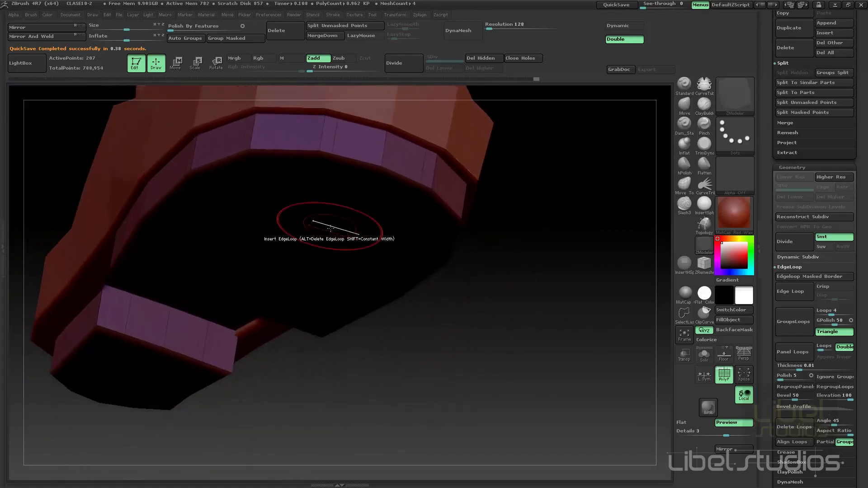
{"action": "left_click_drag", "start_coordinate": [358, 181], "coordinate": [357, 226]}
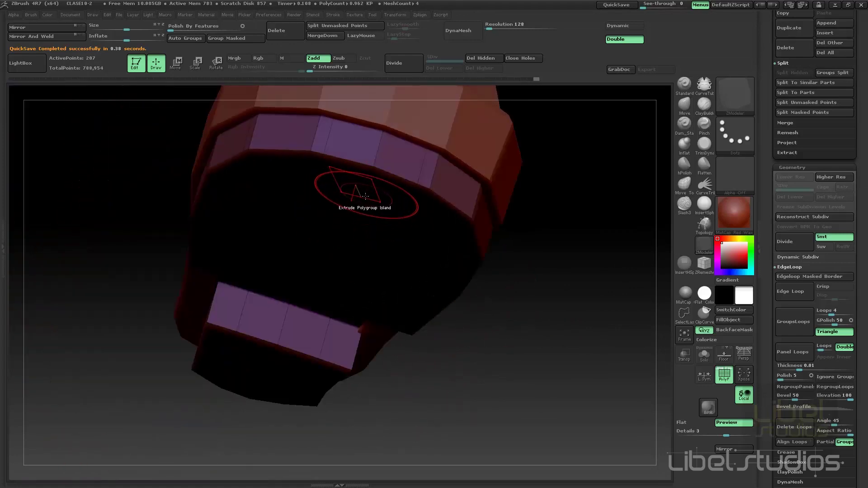
{"action": "left_click_drag", "start_coordinate": [365, 196], "coordinate": [348, 184]}
Step: Set the ZModeler polygon action to QMesh and push a rim polygon inward as a notch
{"action": "key", "text": "space"}
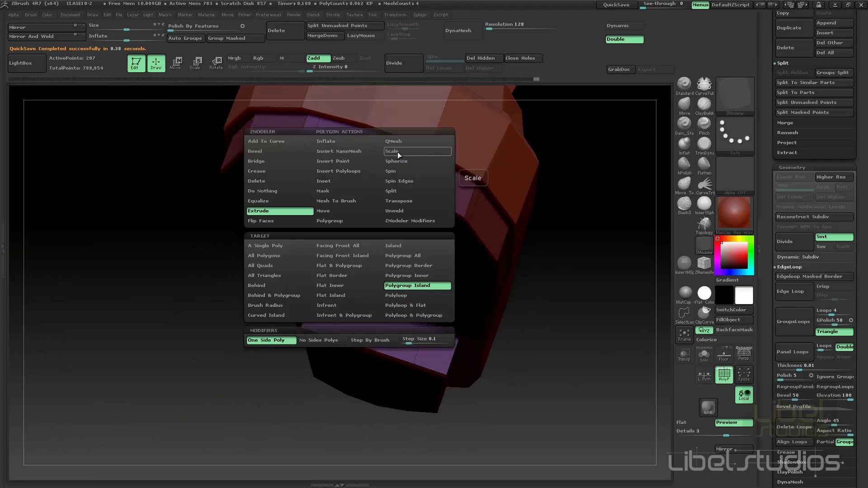
{"action": "left_click", "coordinate": [392, 144]}
{"action": "left_click_drag", "start_coordinate": [530, 220], "coordinate": [369, 199], "text": "alt"}
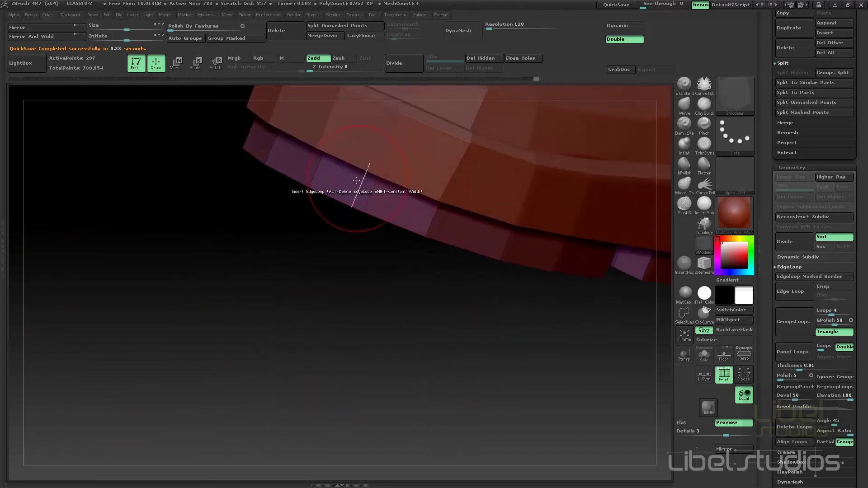
{"action": "left_click_drag", "start_coordinate": [352, 292], "coordinate": [364, 198]}
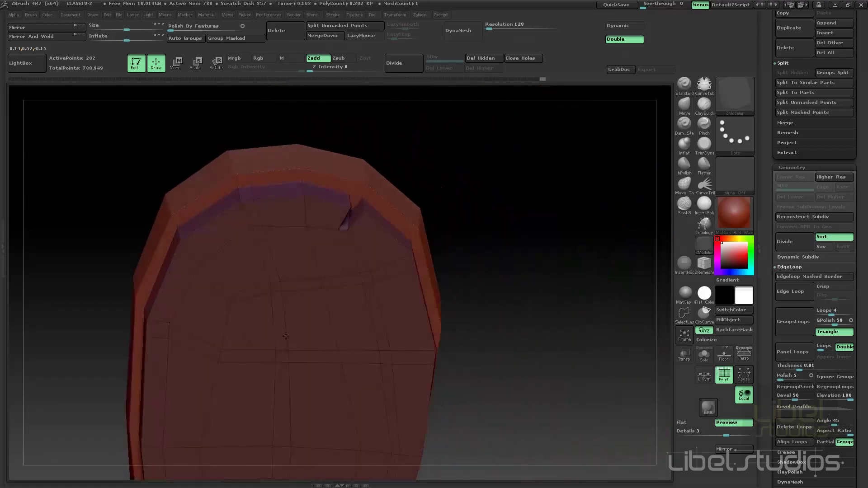
{"action": "left_click_drag", "start_coordinate": [271, 395], "coordinate": [272, 196]}
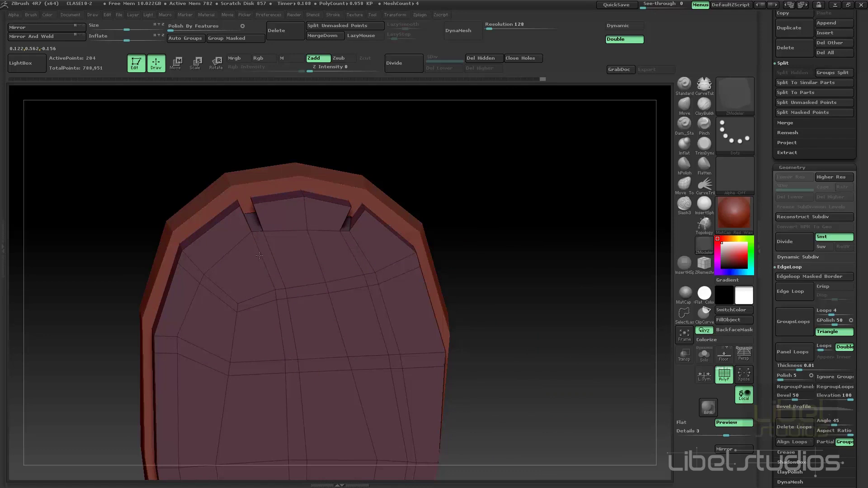
Step: Push another rim polygon inward near the heel, then check the sides and frame the sole
{"action": "left_click_drag", "start_coordinate": [118, 239], "coordinate": [217, 256]}
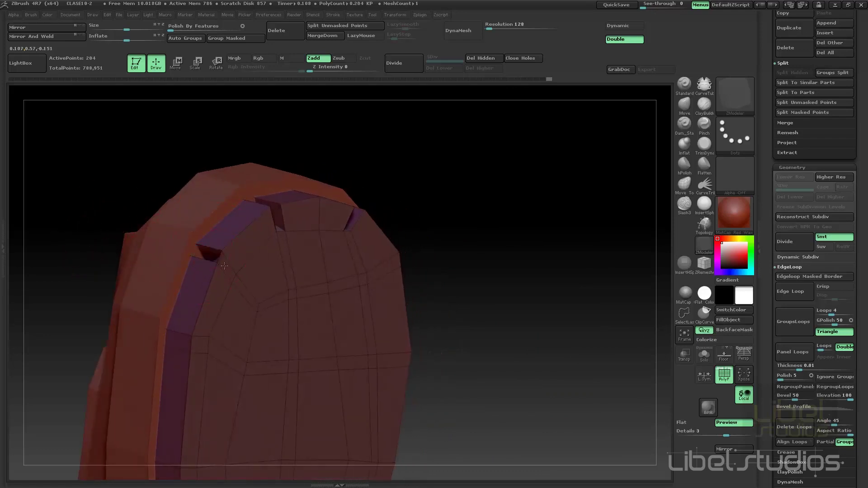
{"action": "mouse_move", "coordinate": [463, 293]}
{"action": "left_mouse_down"}
{"action": "mouse_move", "coordinate": [457, 194]}
{"action": "mouse_move", "coordinate": [441, 137]}
{"action": "left_mouse_up"}
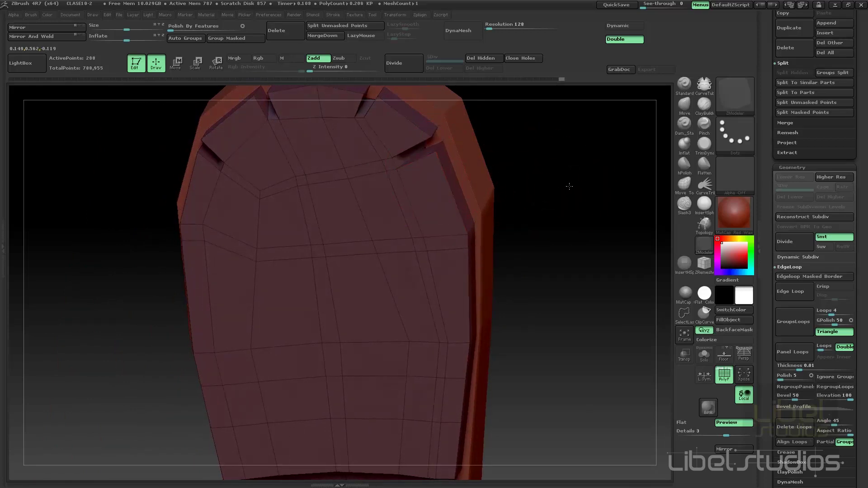
{"action": "left_click_drag", "start_coordinate": [570, 188], "coordinate": [555, 186]}
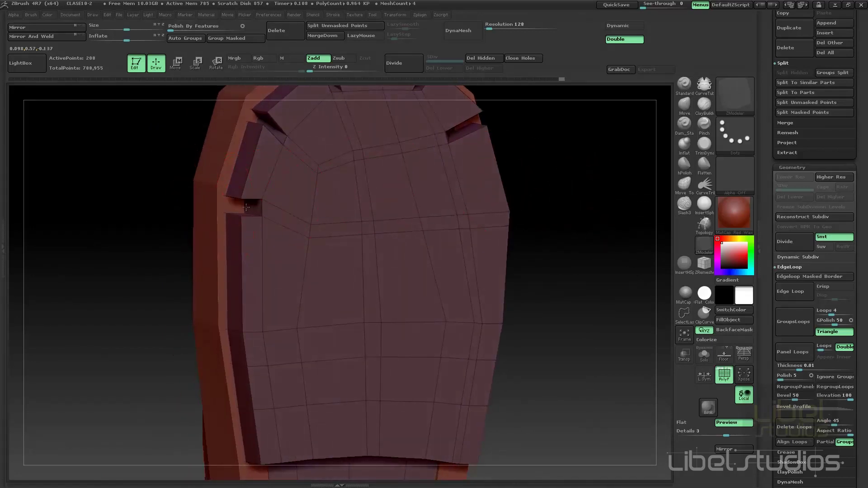
{"action": "mouse_move", "coordinate": [260, 216]}
{"action": "left_mouse_down"}
{"action": "mouse_move", "coordinate": [423, 190]}
{"action": "mouse_move", "coordinate": [374, 301]}
{"action": "mouse_move", "coordinate": [362, 258]}
{"action": "mouse_move", "coordinate": [259, 237]}
{"action": "mouse_move", "coordinate": [204, 294]}
{"action": "mouse_move", "coordinate": [335, 440]}
{"action": "mouse_move", "coordinate": [285, 313]}
{"action": "left_mouse_up"}
{"action": "key", "text": "f"}
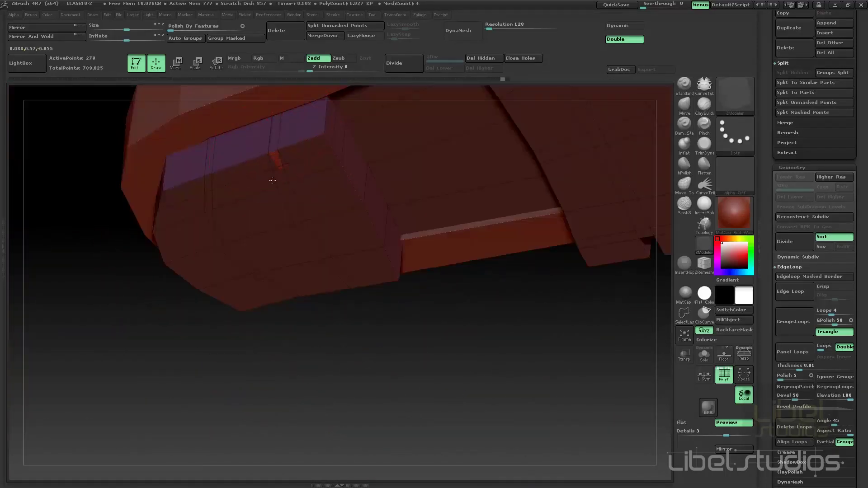
Step: Insert two edge loops along the sole rim, then inspect the toe and underside lugs
{"action": "mouse_move", "coordinate": [274, 159]}
{"action": "left_mouse_down"}
{"action": "mouse_move", "coordinate": [249, 197]}
{"action": "mouse_move", "coordinate": [280, 190]}
{"action": "mouse_move", "coordinate": [385, 335]}
{"action": "left_mouse_up"}
{"action": "left_click", "coordinate": [249, 197]}
{"action": "left_click", "coordinate": [263, 192]}
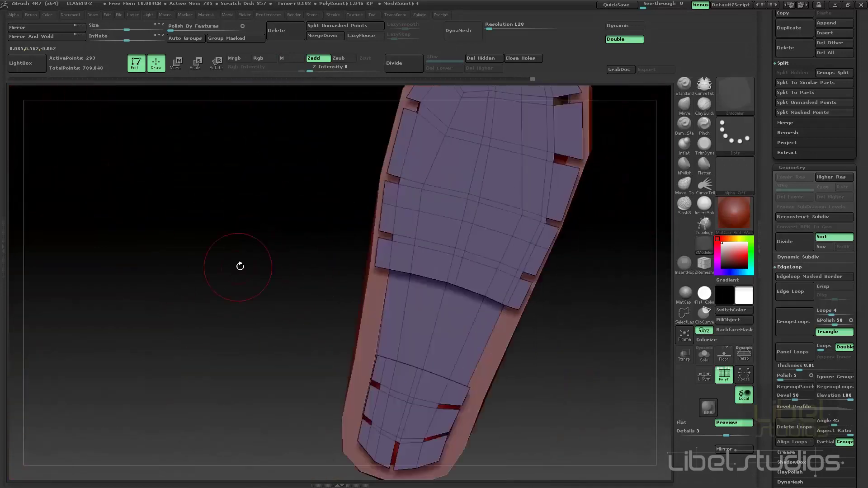
{"action": "mouse_move", "coordinate": [238, 266]}
{"action": "left_mouse_down"}
{"action": "mouse_move", "coordinate": [500, 246]}
{"action": "mouse_move", "coordinate": [485, 292]}
{"action": "mouse_move", "coordinate": [534, 342]}
{"action": "left_mouse_up"}
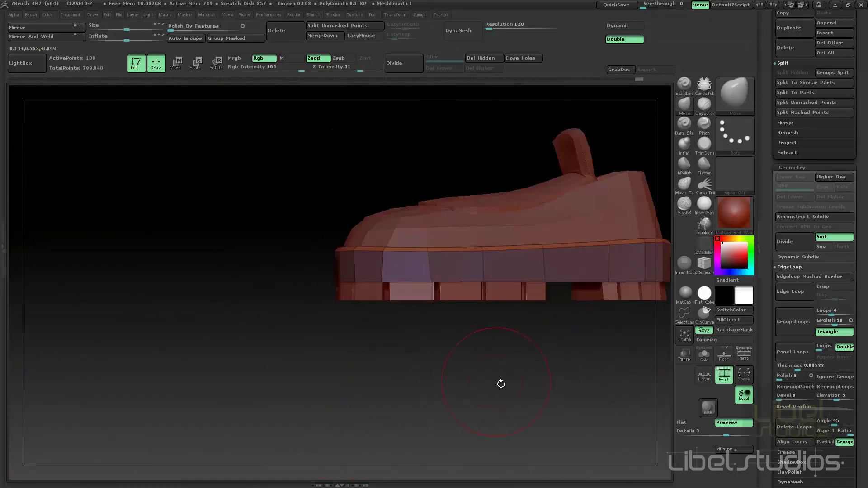
{"action": "left_click", "coordinate": [704, 249]}
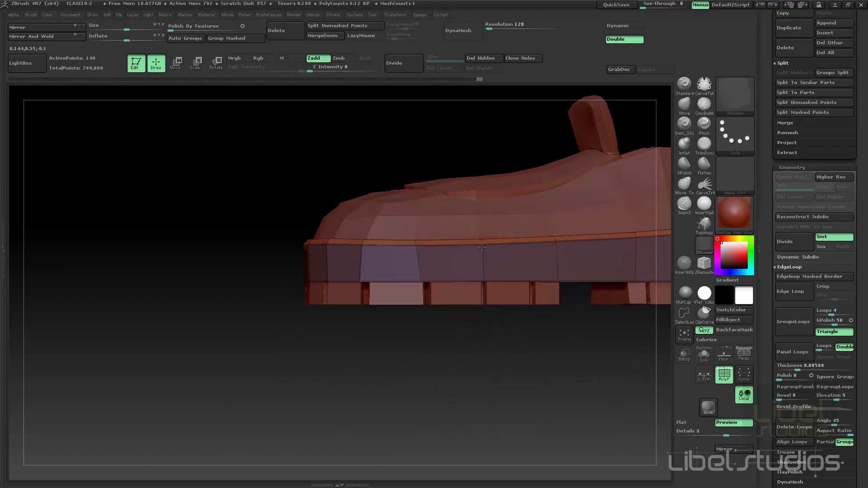
{"action": "mouse_move", "coordinate": [437, 363]}
{"action": "left_mouse_down"}
{"action": "mouse_move", "coordinate": [424, 359]}
{"action": "mouse_move", "coordinate": [459, 274]}
{"action": "left_mouse_up"}
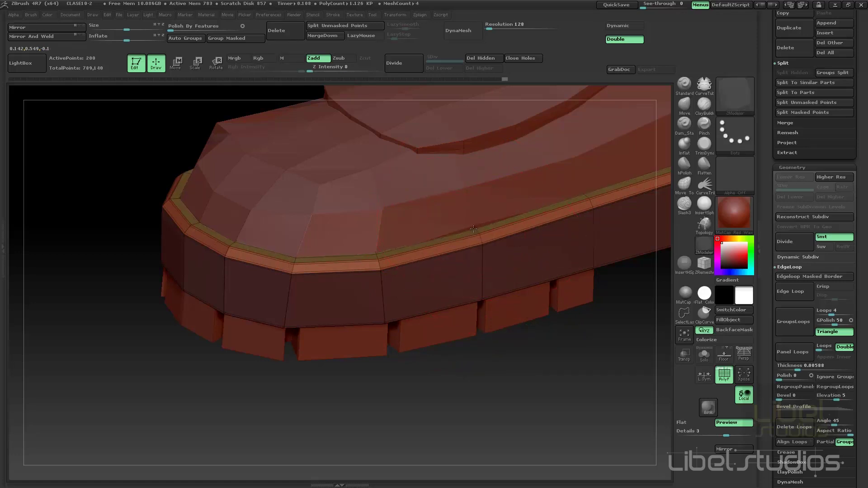
{"action": "left_click_drag", "start_coordinate": [470, 236], "coordinate": [439, 316]}
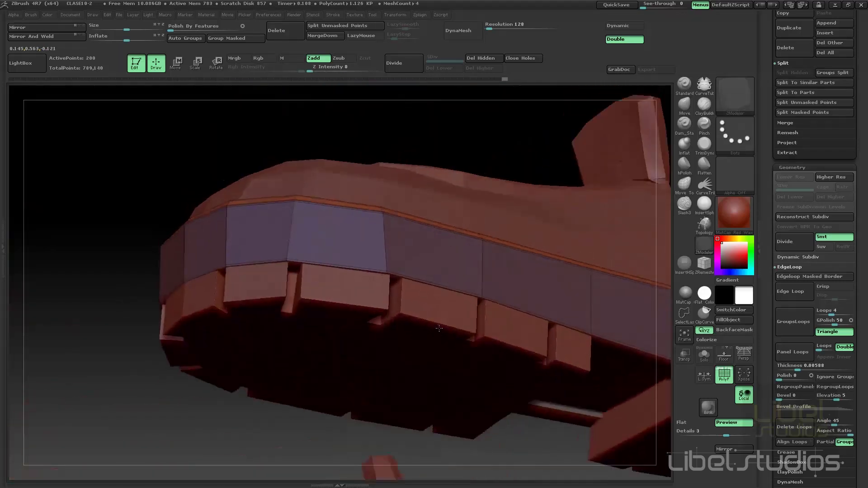
Step: Preview smooth subdivision with D and enable Geometry > Dynamic on the Extract5 sole subtool
{"action": "key", "text": "d"}
{"action": "left_click_drag", "start_coordinate": [442, 153], "coordinate": [491, 280]}
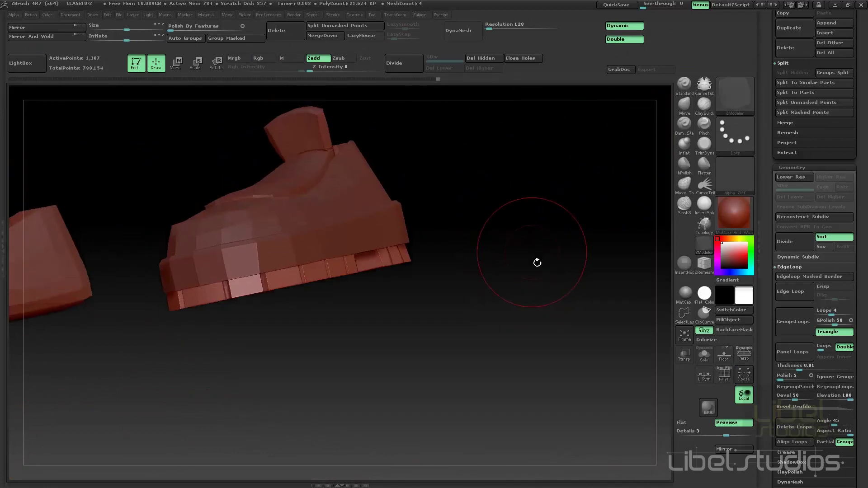
{"action": "left_click", "coordinate": [317, 269], "text": "alt"}
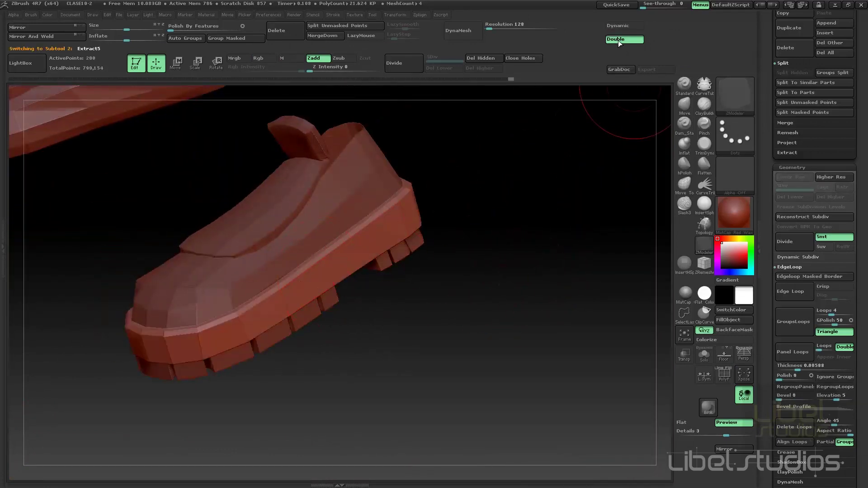
{"action": "left_click", "coordinate": [618, 26]}
{"action": "left_click_drag", "start_coordinate": [497, 190], "coordinate": [359, 268]}
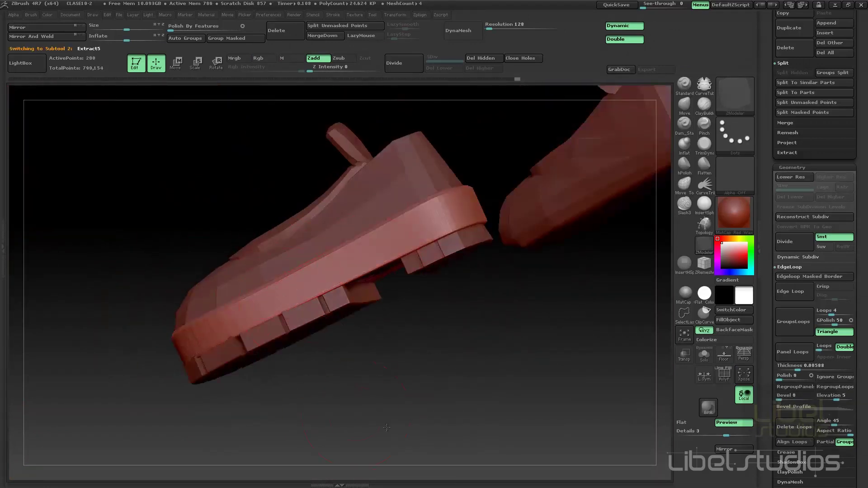
{"action": "left_click_drag", "start_coordinate": [387, 428], "coordinate": [258, 270]}
{"action": "left_click_drag", "start_coordinate": [398, 317], "coordinate": [398, 291]}
Step: Enable Dynamic subdivision on the PM3D_Sphere3D_1 boot upper and view the boots on both legs
{"action": "left_click", "coordinate": [271, 206], "text": "alt"}
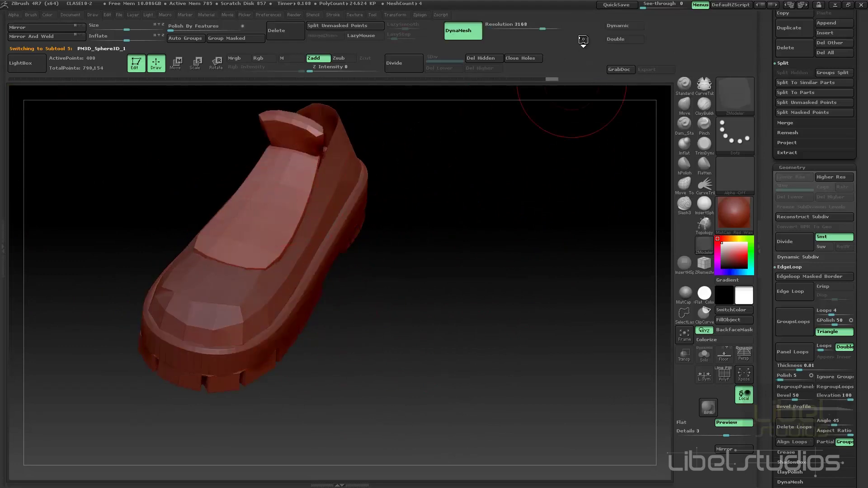
{"action": "left_click", "coordinate": [620, 25]}
{"action": "mouse_move", "coordinate": [489, 300]}
{"action": "left_mouse_down"}
{"action": "mouse_move", "coordinate": [504, 257]}
{"action": "mouse_move", "coordinate": [533, 304]}
{"action": "mouse_move", "coordinate": [232, 276]}
{"action": "left_mouse_up"}
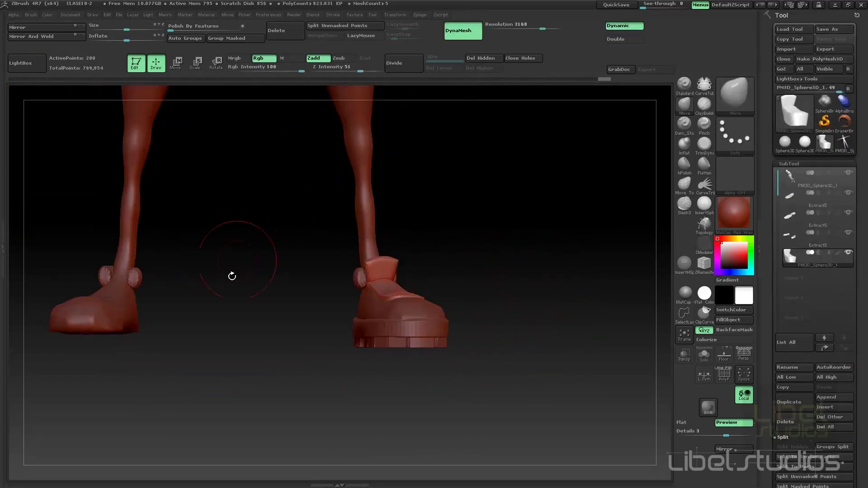
{"action": "mouse_move", "coordinate": [159, 252]}
{"action": "left_mouse_down"}
{"action": "mouse_move", "coordinate": [270, 248]}
{"action": "mouse_move", "coordinate": [266, 258]}
{"action": "mouse_move", "coordinate": [194, 251]}
{"action": "left_mouse_up"}
{"action": "left_click", "coordinate": [189, 261], "text": "alt"}
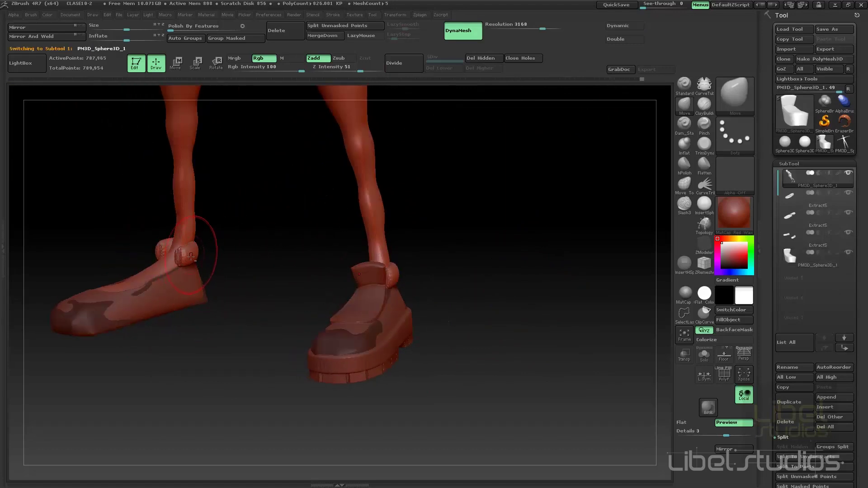
{"action": "left_click_drag", "start_coordinate": [253, 306], "coordinate": [416, 295]}
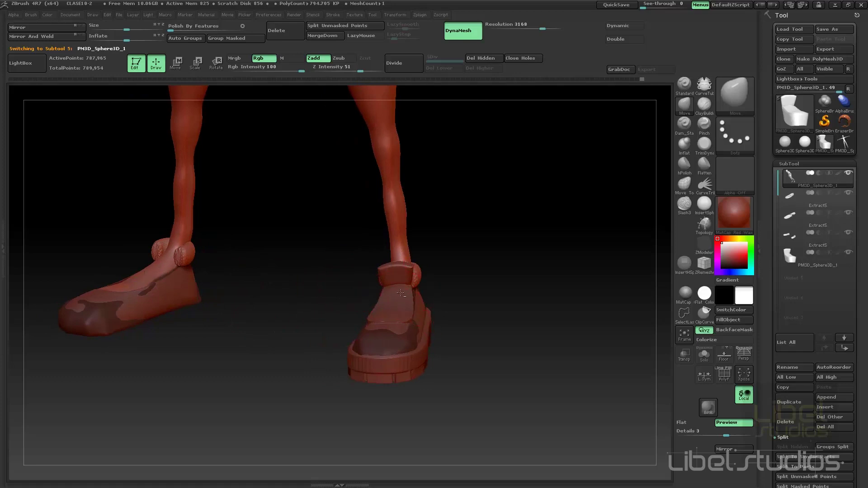
{"action": "left_click", "coordinate": [401, 293], "text": "alt"}
{"action": "mouse_move", "coordinate": [507, 276]}
{"action": "left_mouse_down"}
{"action": "mouse_move", "coordinate": [343, 300]}
{"action": "mouse_move", "coordinate": [372, 294]}
{"action": "mouse_move", "coordinate": [410, 306]}
{"action": "mouse_move", "coordinate": [372, 227]}
{"action": "mouse_move", "coordinate": [455, 267]}
{"action": "mouse_move", "coordinate": [425, 300]}
{"action": "mouse_move", "coordinate": [436, 287]}
{"action": "mouse_move", "coordinate": [322, 310]}
{"action": "mouse_move", "coordinate": [389, 333]}
{"action": "mouse_move", "coordinate": [394, 308]}
{"action": "left_mouse_up"}
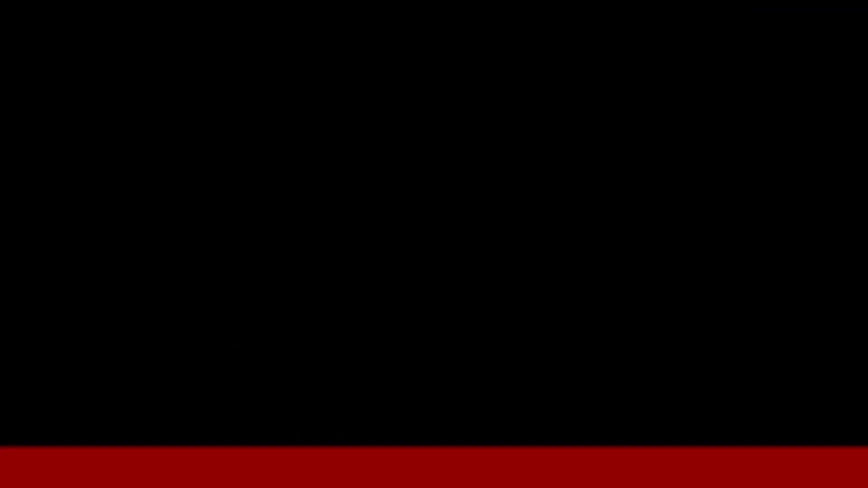